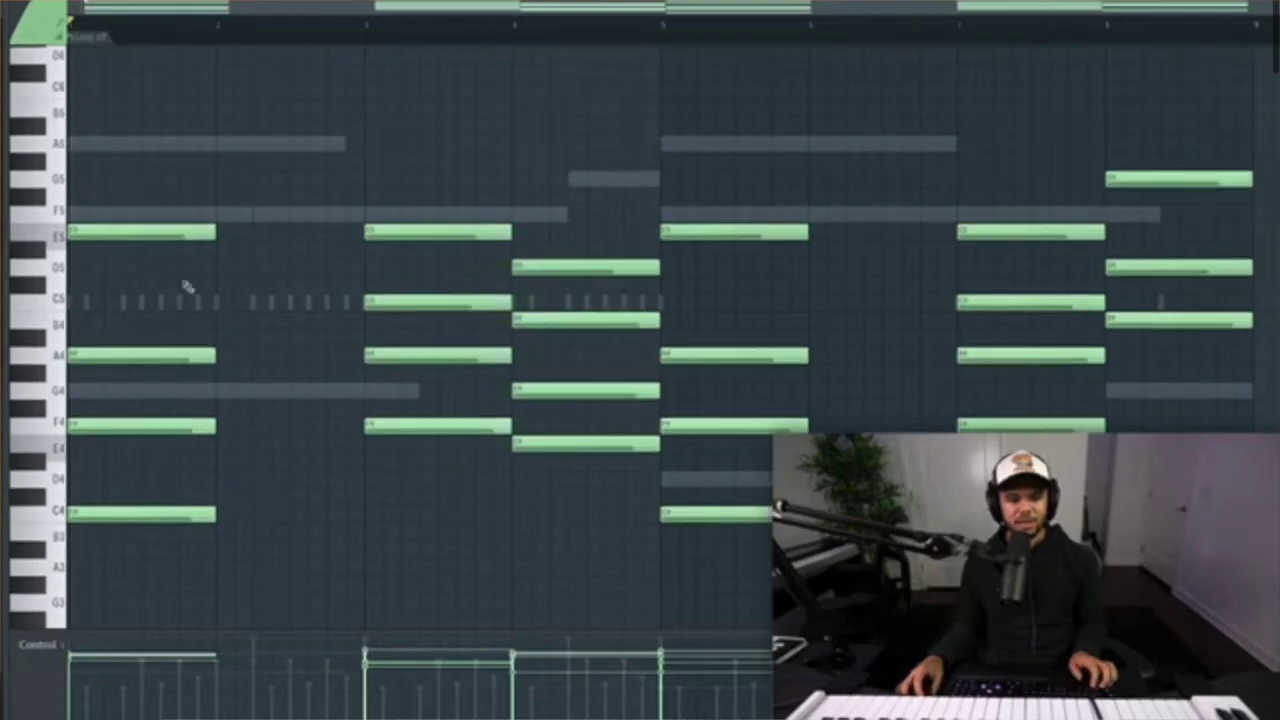
drag(234, 80, 243, 477)
click(249, 461)
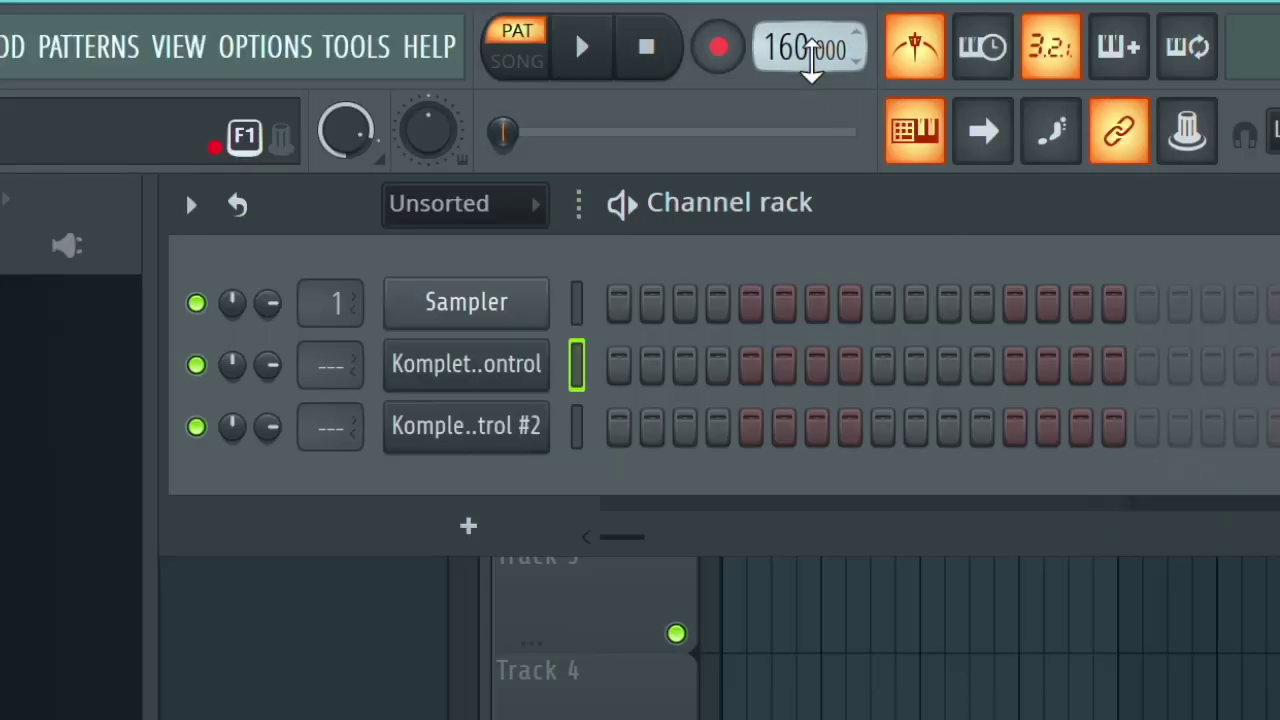
Step: Set the project tempo to 165 BPM
scroll(812, 60, up, 4)
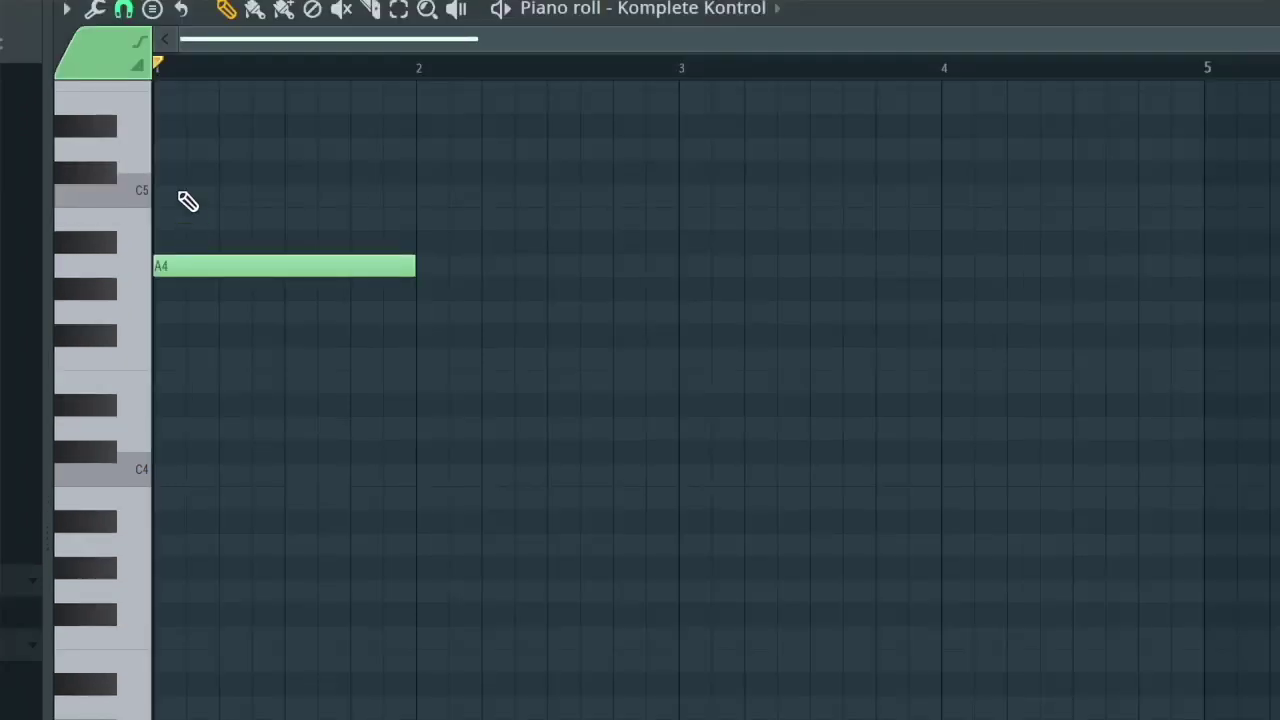
Step: Complete a one-bar chord in bar 1 by adding C5, E5 and G5 above the A4 note
click(186, 197)
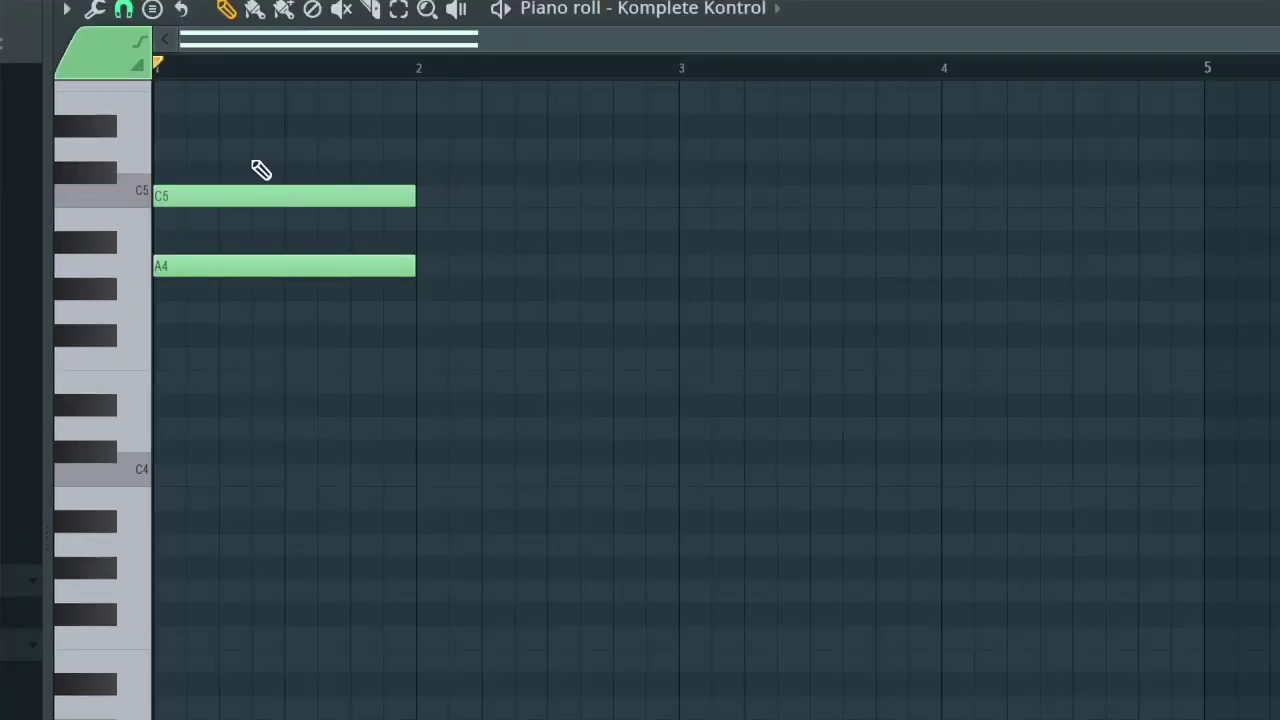
click(159, 107)
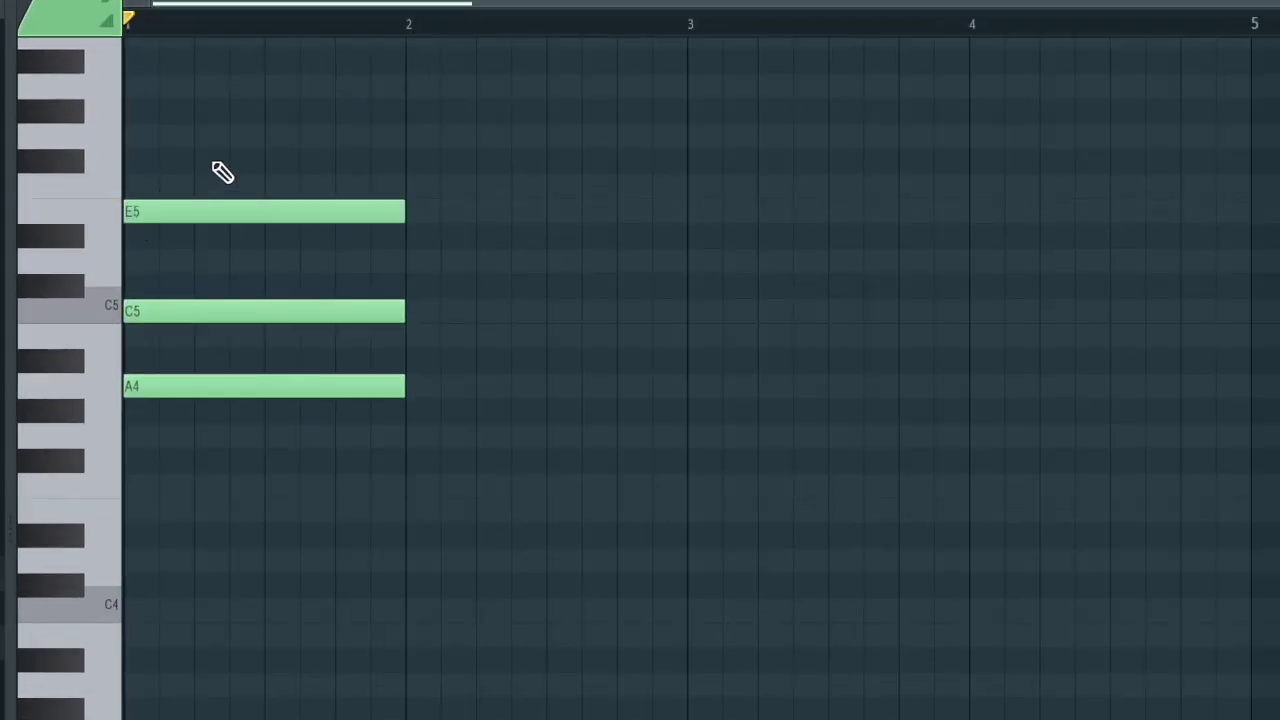
click(218, 113)
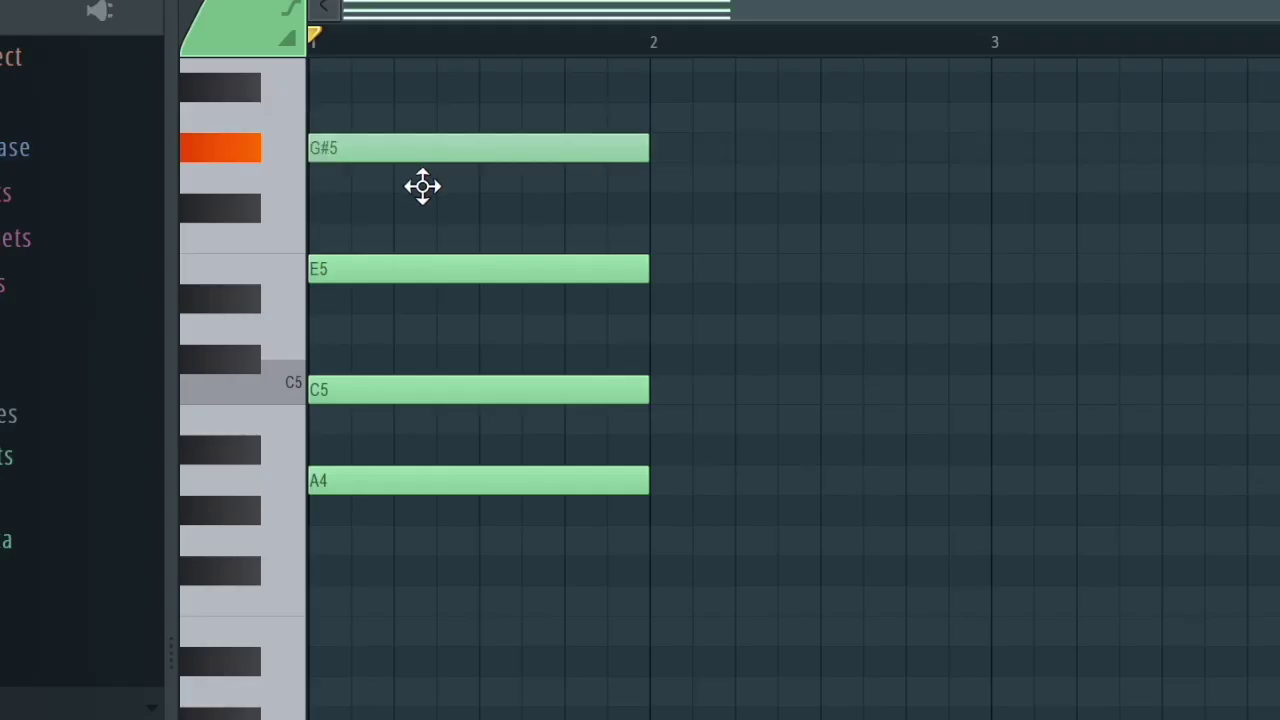
drag(422, 186, 489, 228)
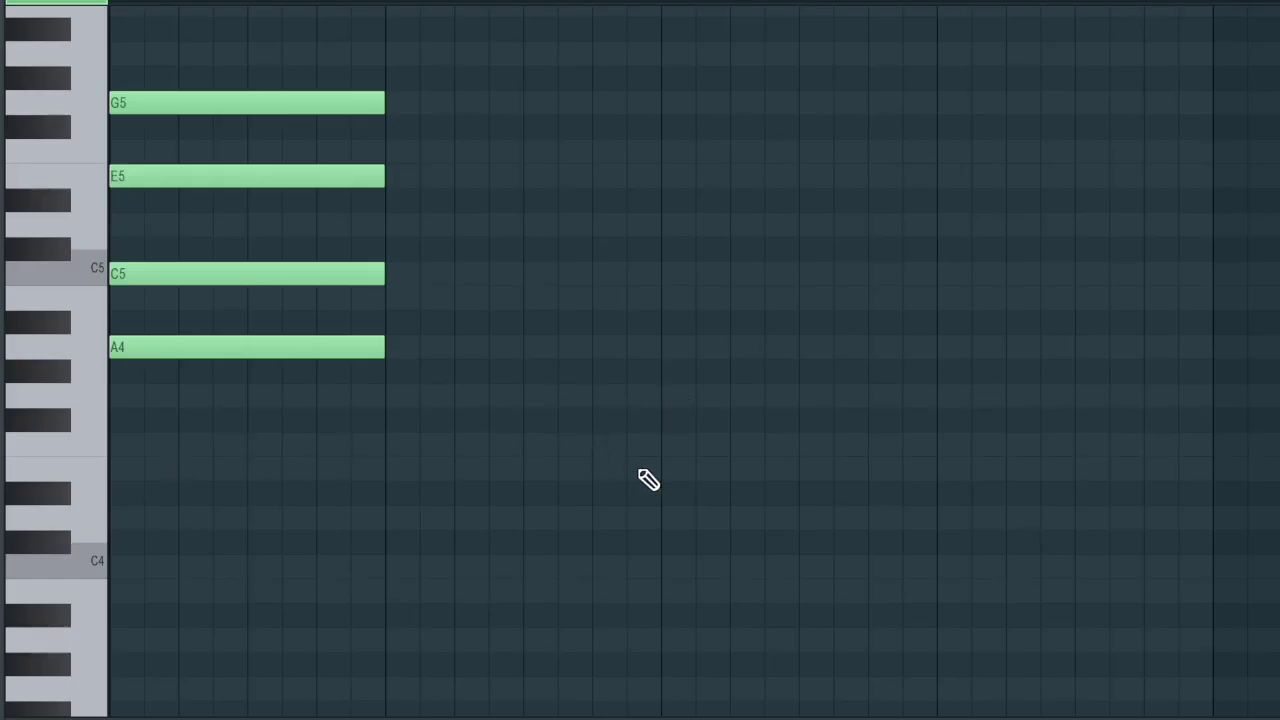
Step: Draw one-bar chords of F4, A4, C5 and E5 in bar 3 and E4, G4, B4 and D5 in bar 4
click(942, 472)
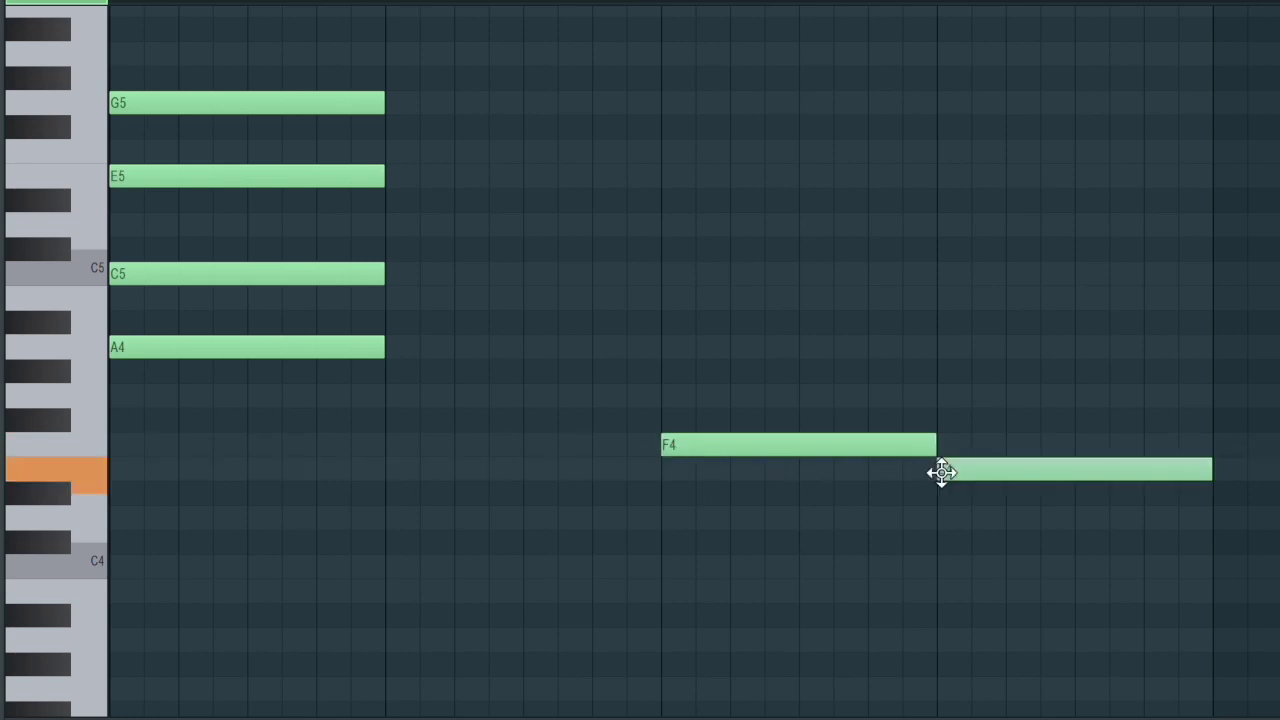
click(661, 347)
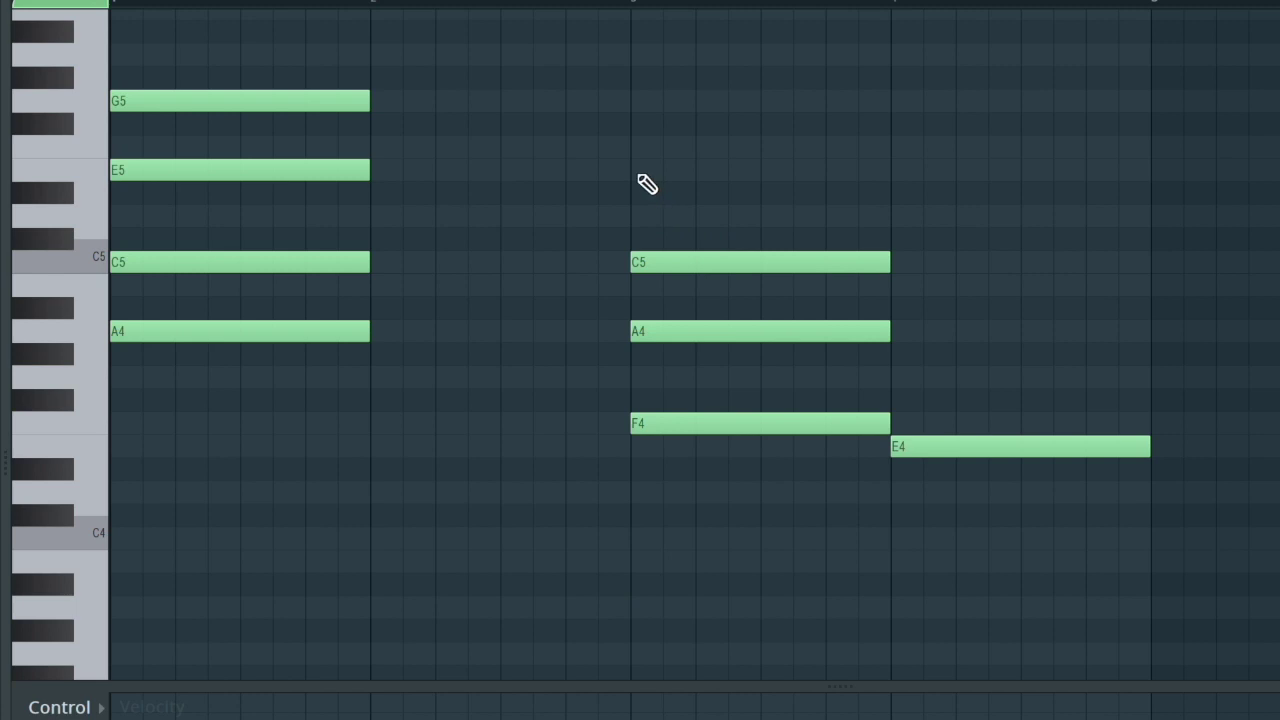
click(645, 180)
click(938, 388)
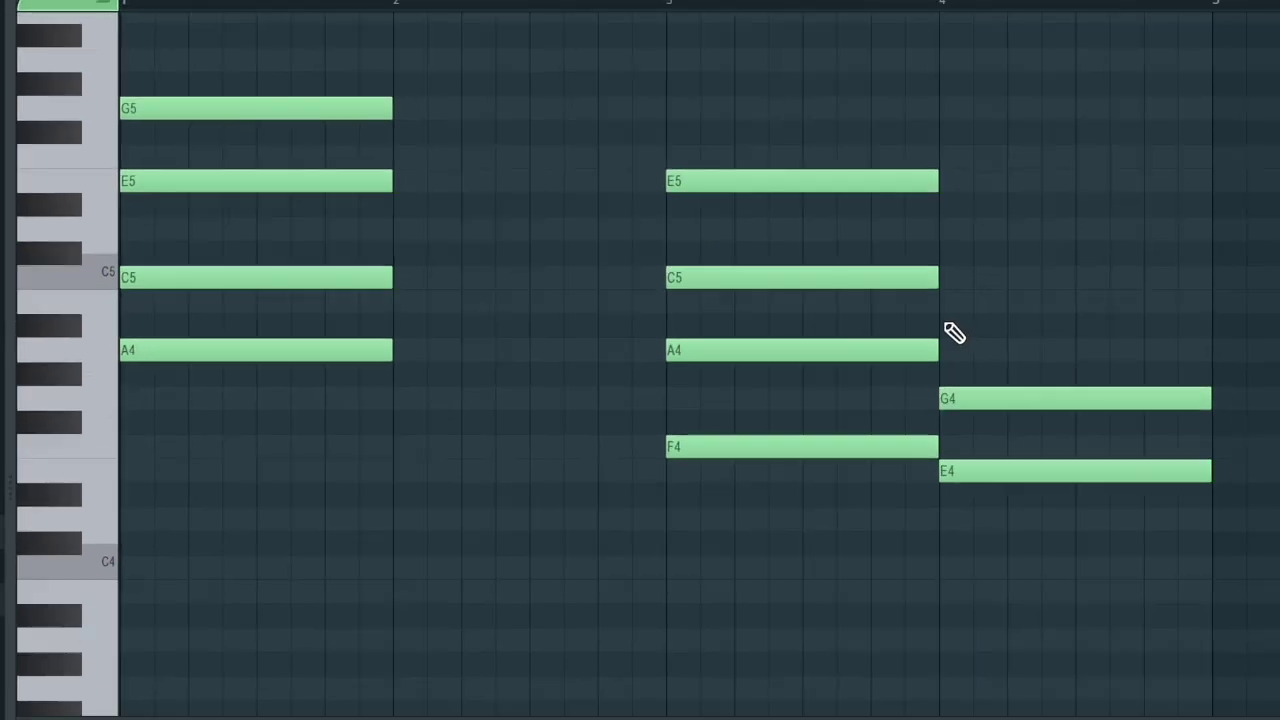
drag(1043, 325, 1043, 298)
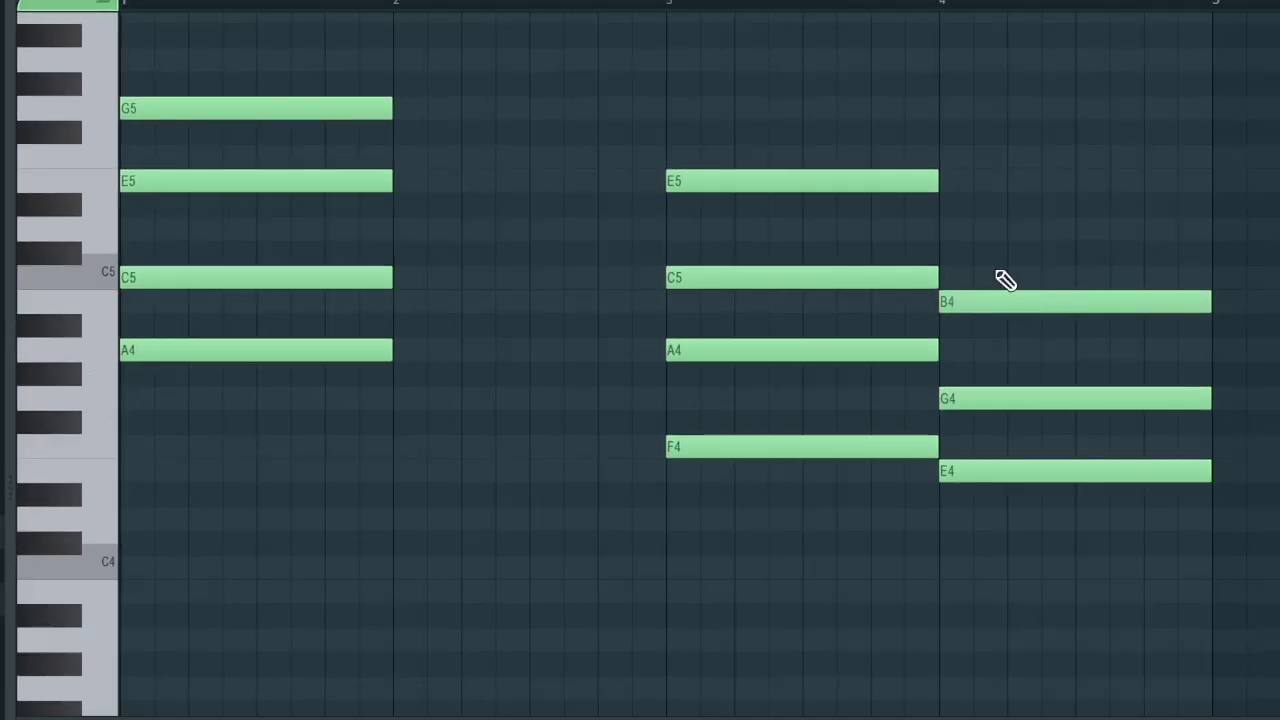
Step: Duplicate the four-bar progression into bars 5 to 8 and raise the C5 in bar 7 and B4 in bar 8 by one octave
key(ctrl+b)
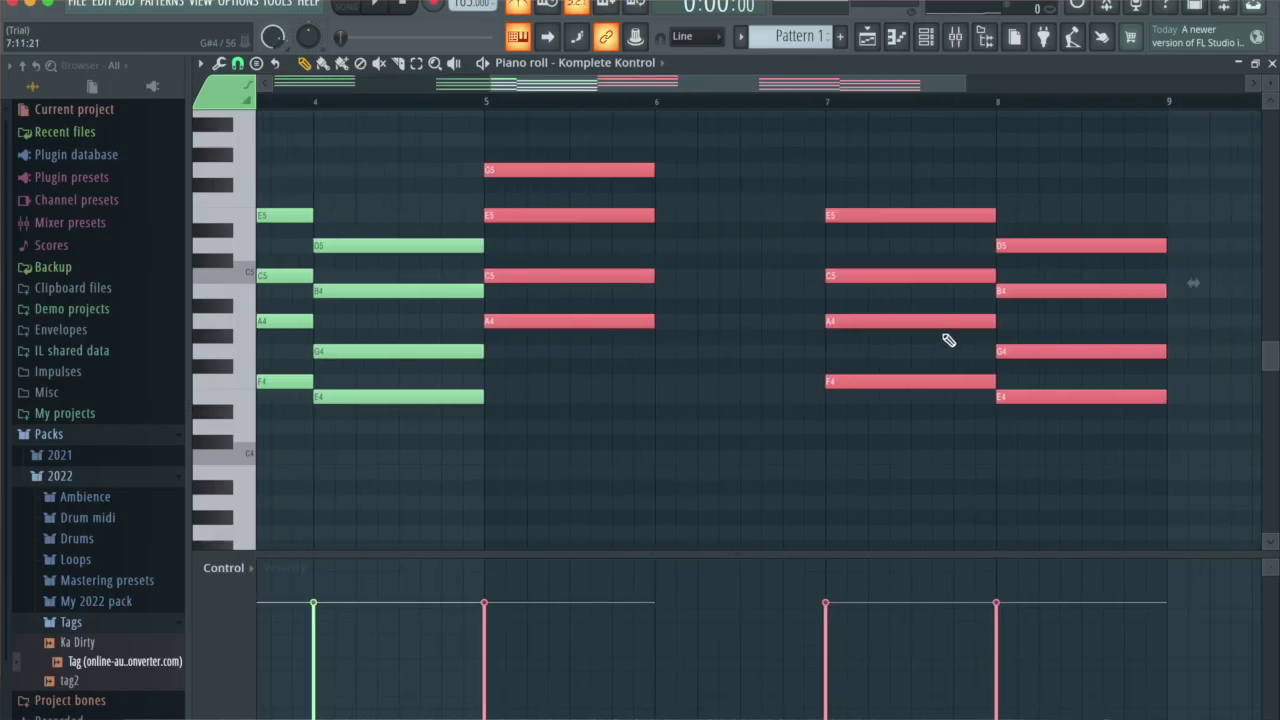
drag(918, 272, 1029, 295)
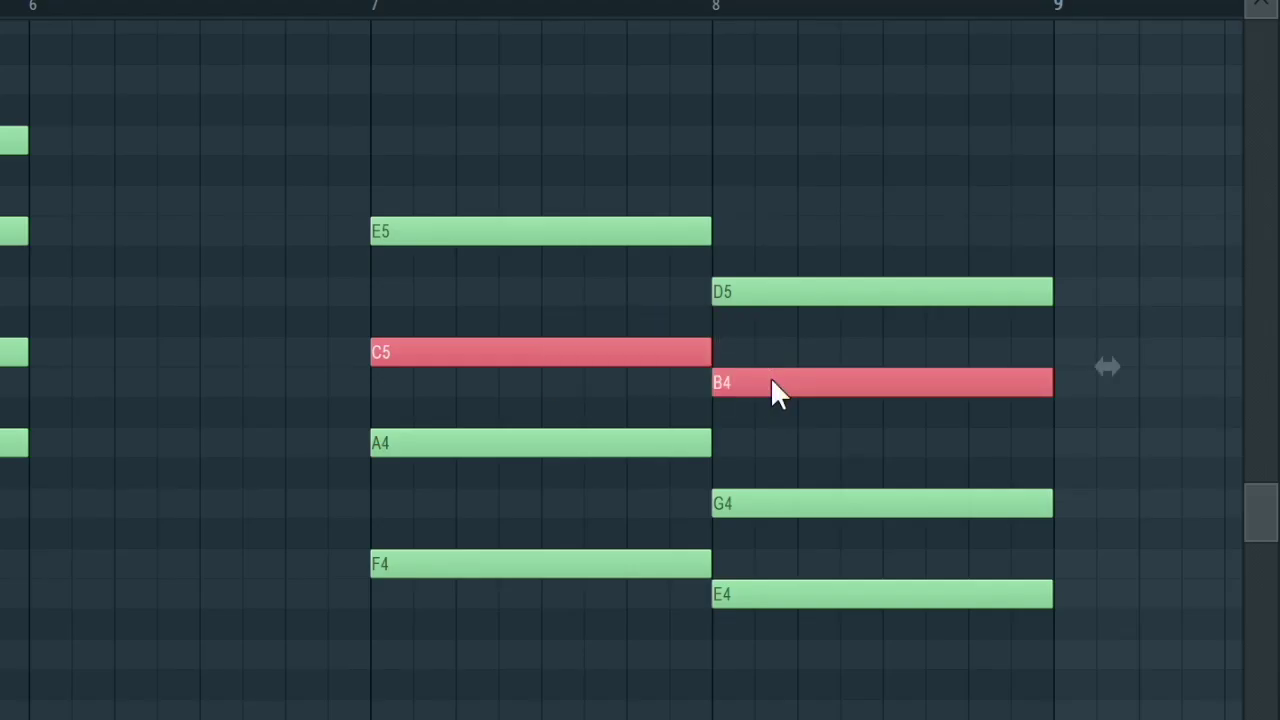
key(Delete)
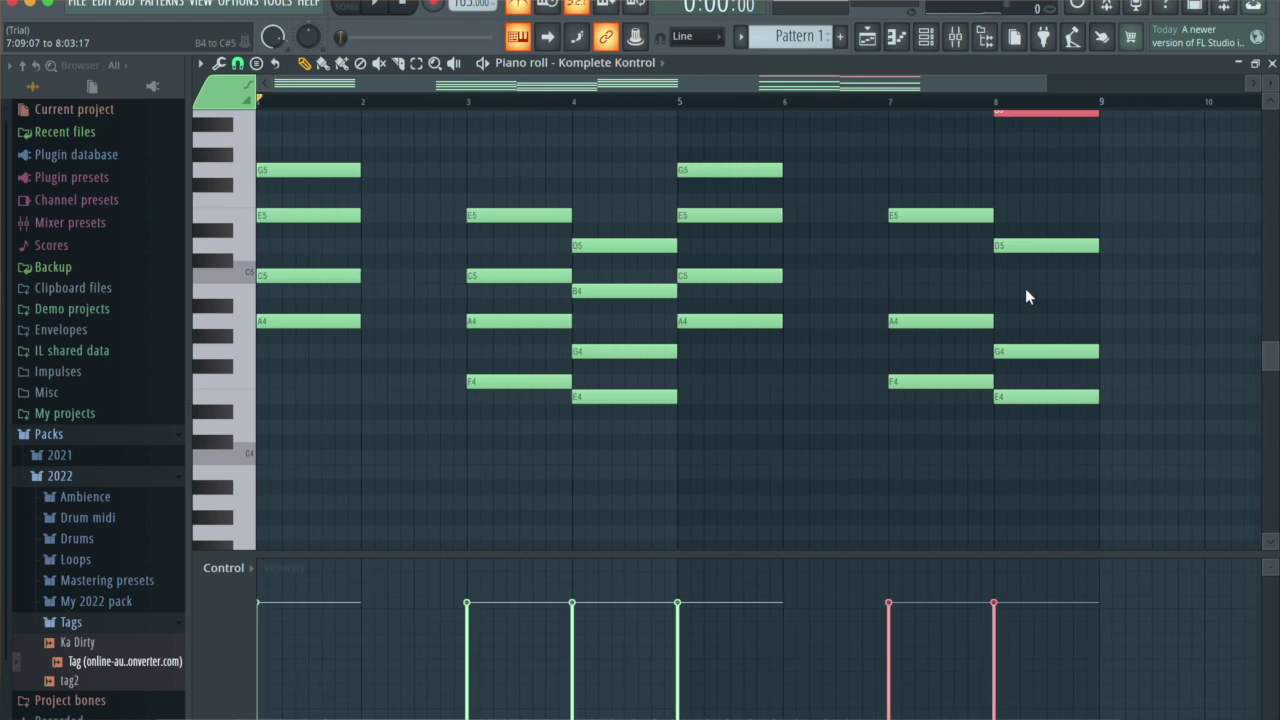
scroll(1025, 297, up, 3)
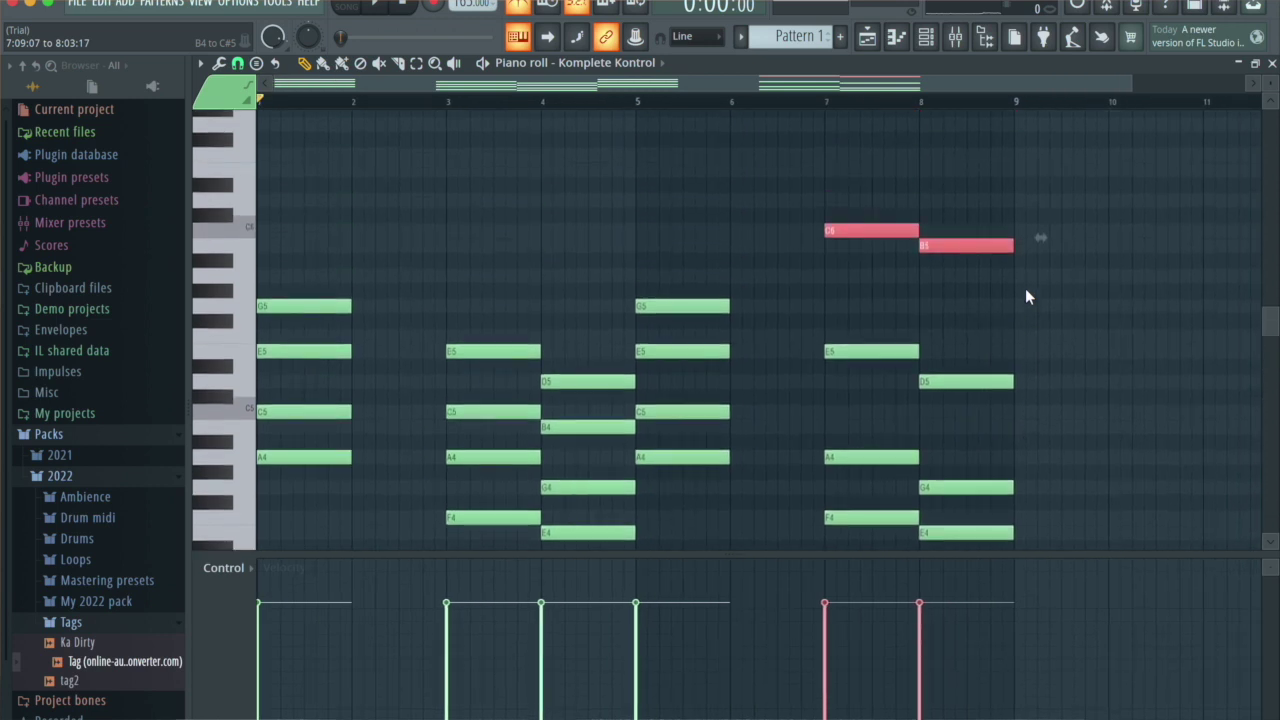
scroll(1025, 297, down, 2)
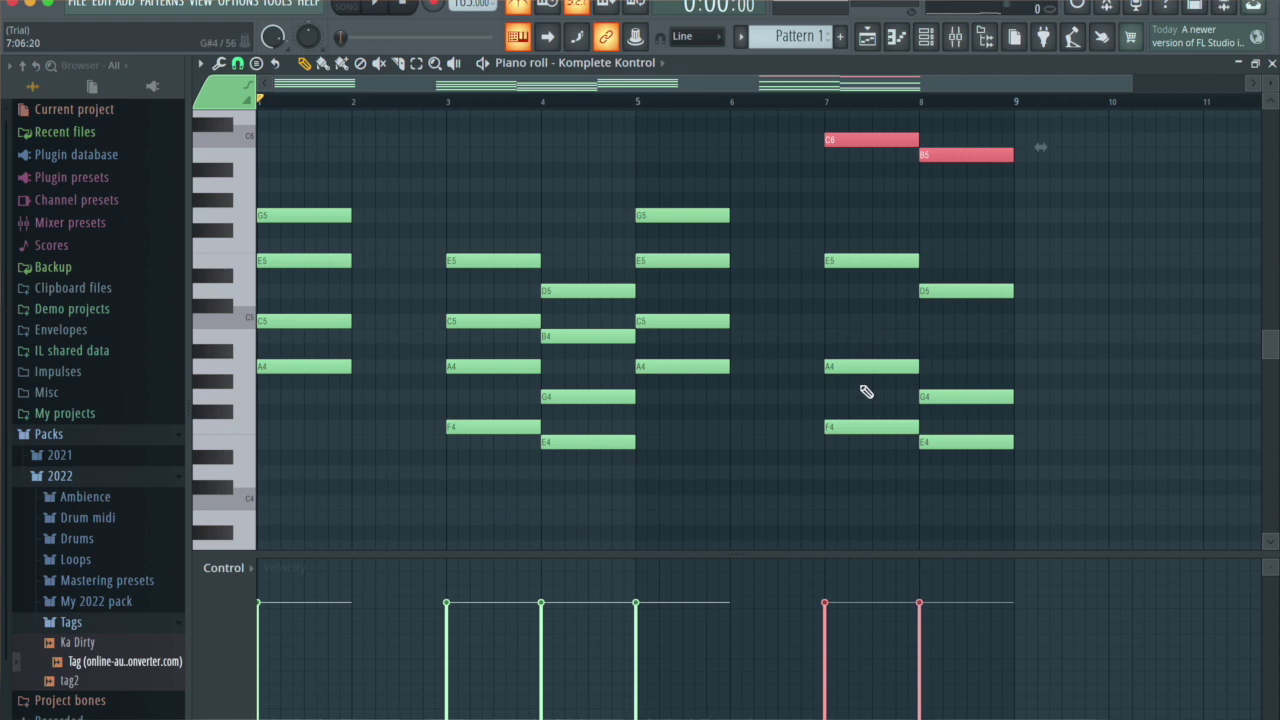
key(space)
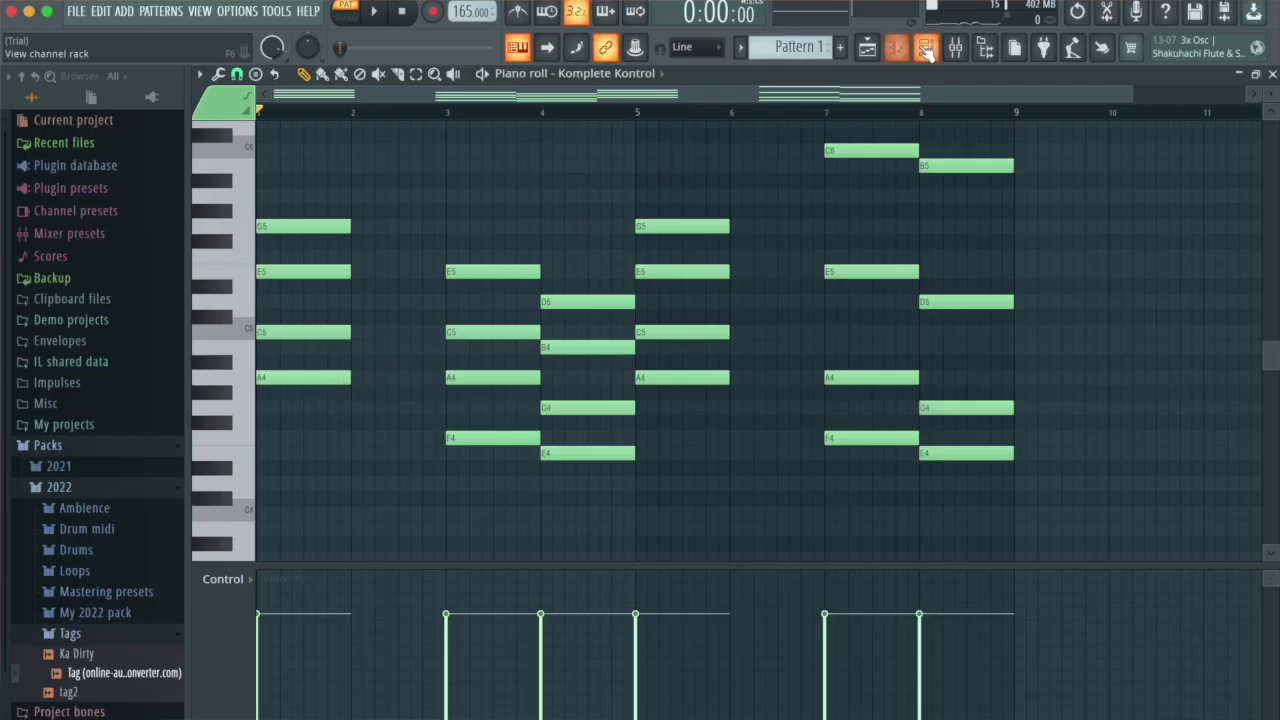
Step: Select all the chord notes on the Komplete Kontrol #2 channel and shorten them to half a bar
click(927, 52)
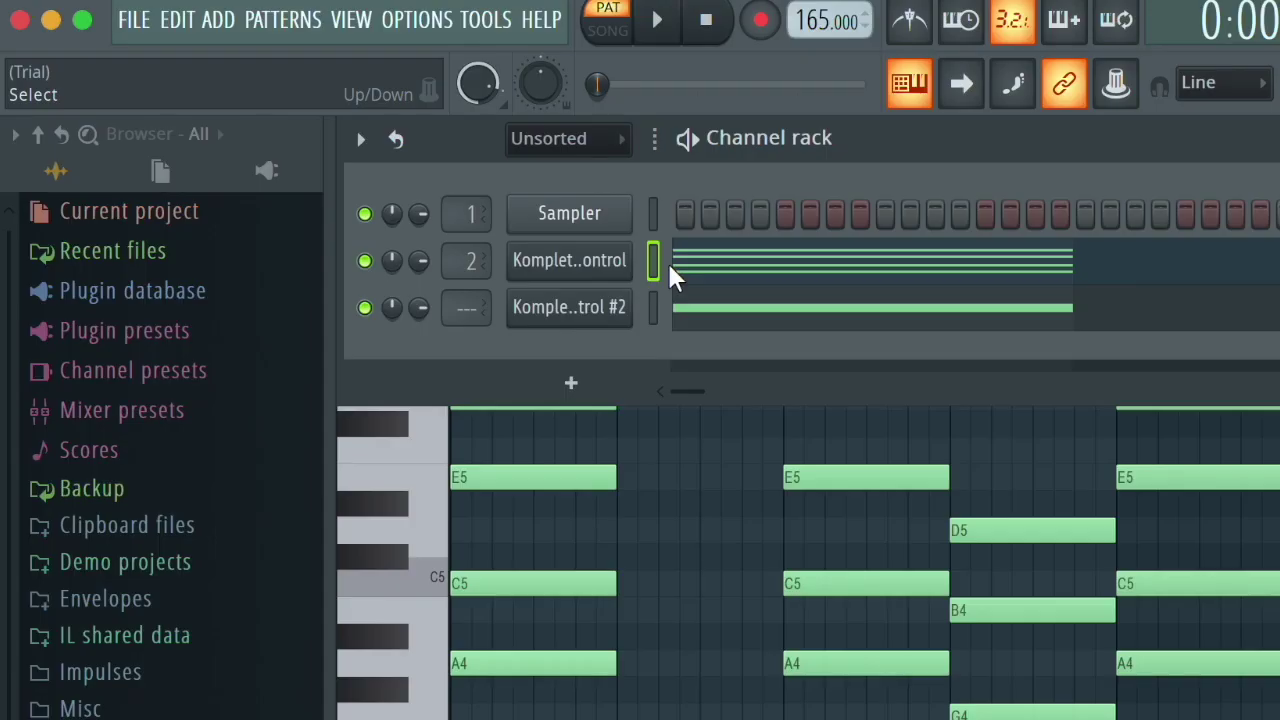
click(654, 308)
click(738, 312)
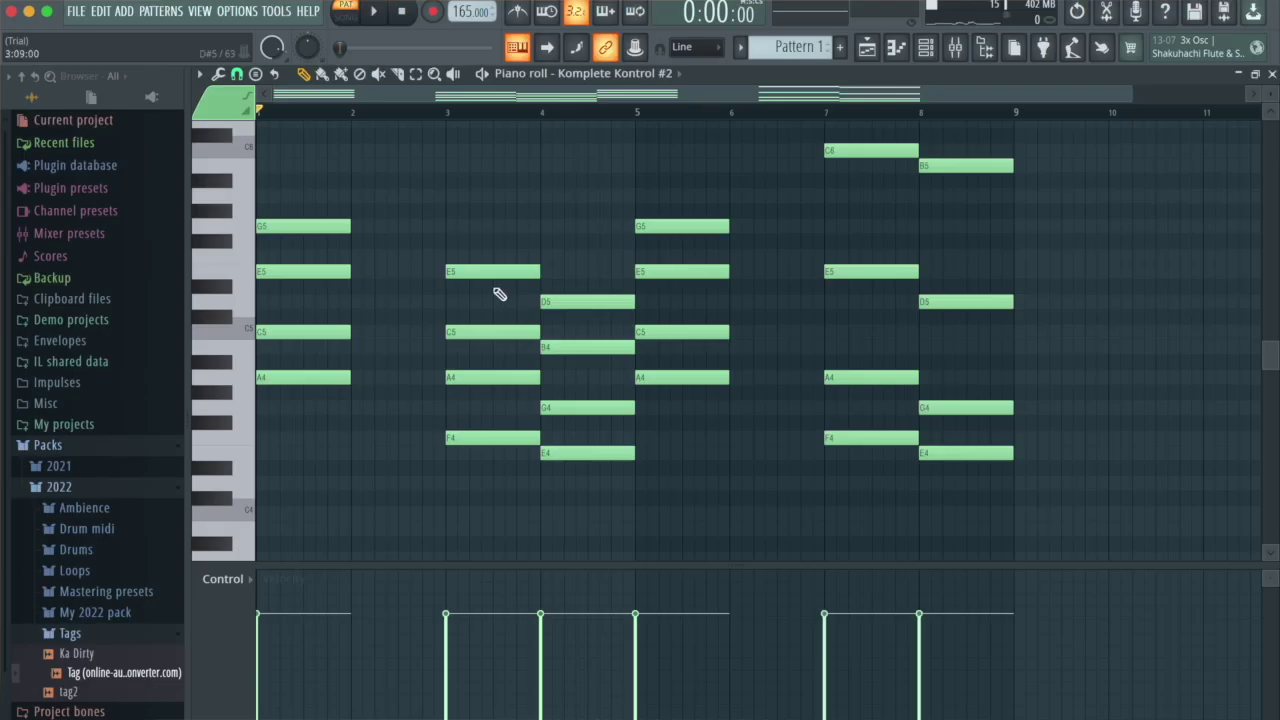
key(ctrl+a)
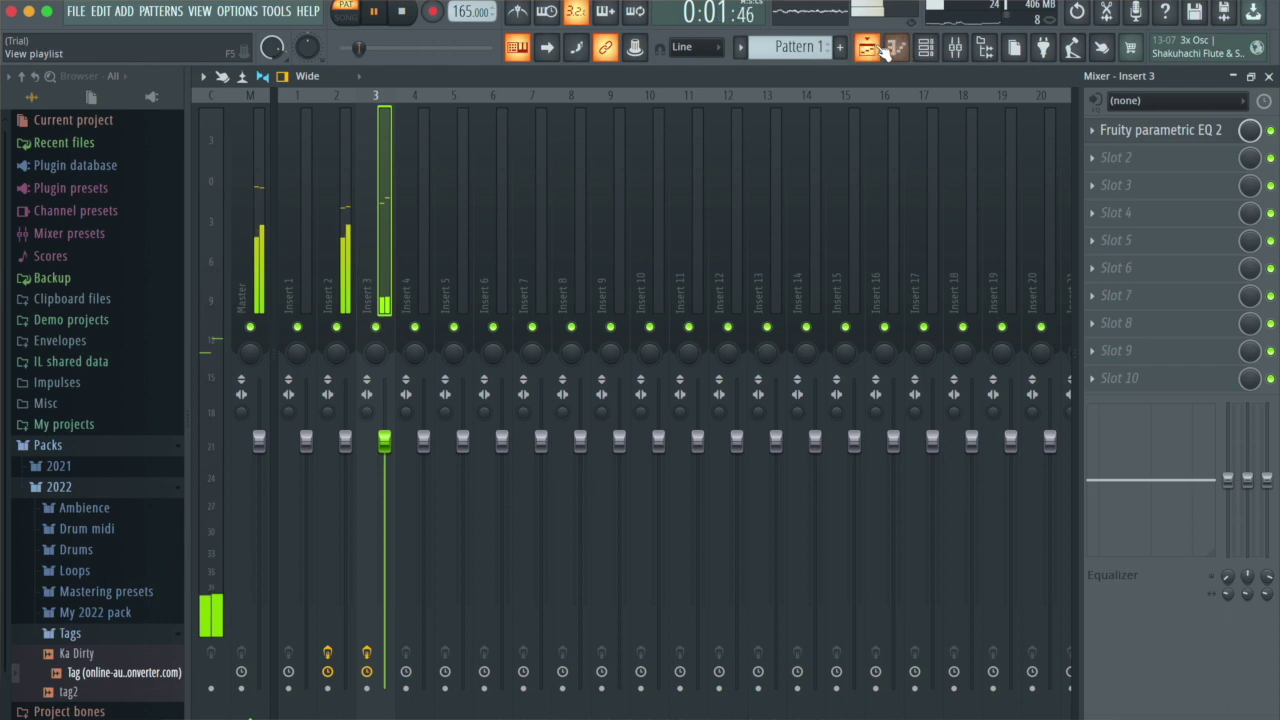
Step: Reopen the notes of the Komplete Kontrol #2 channel to review them during playback
click(878, 49)
click(933, 56)
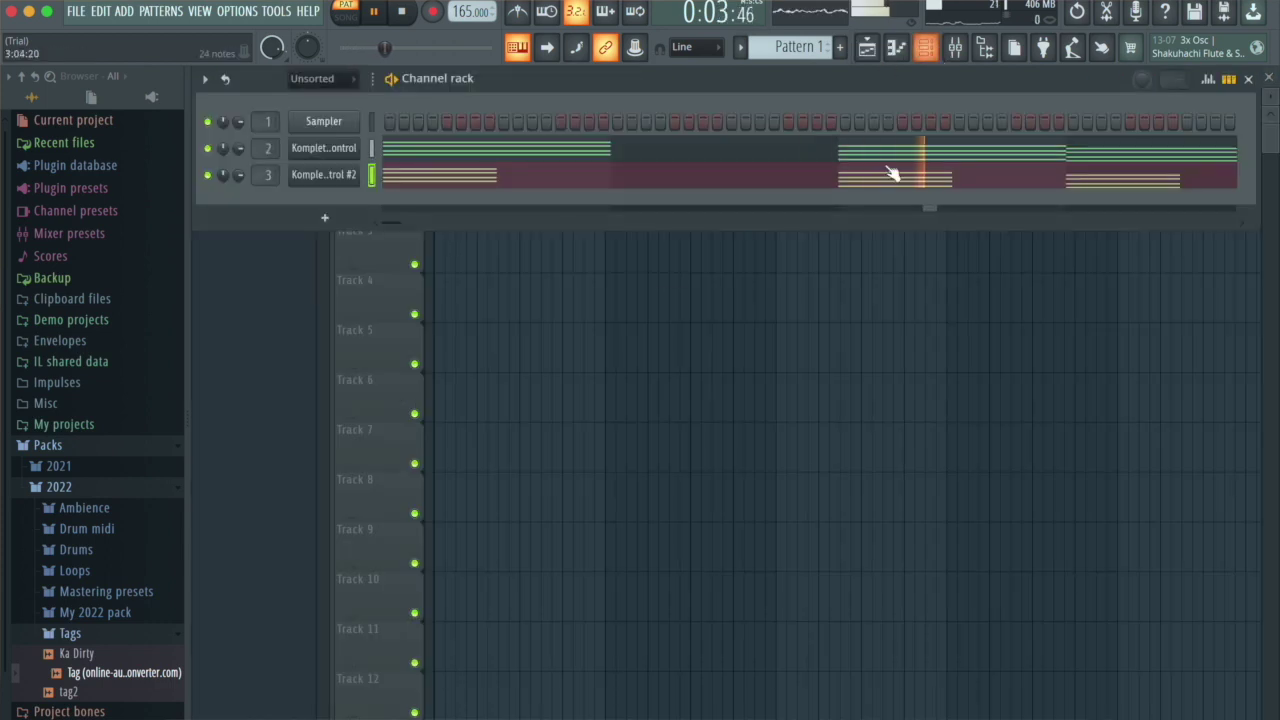
click(866, 190)
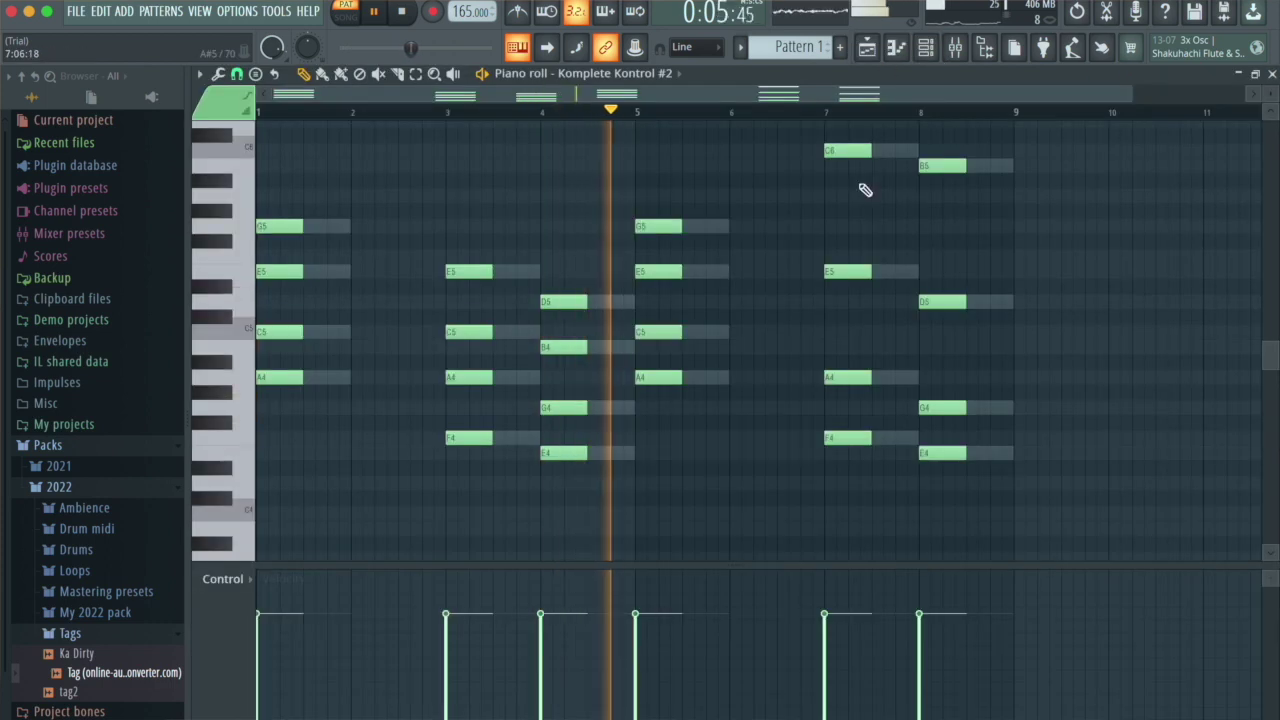
scroll(866, 190, down, 2)
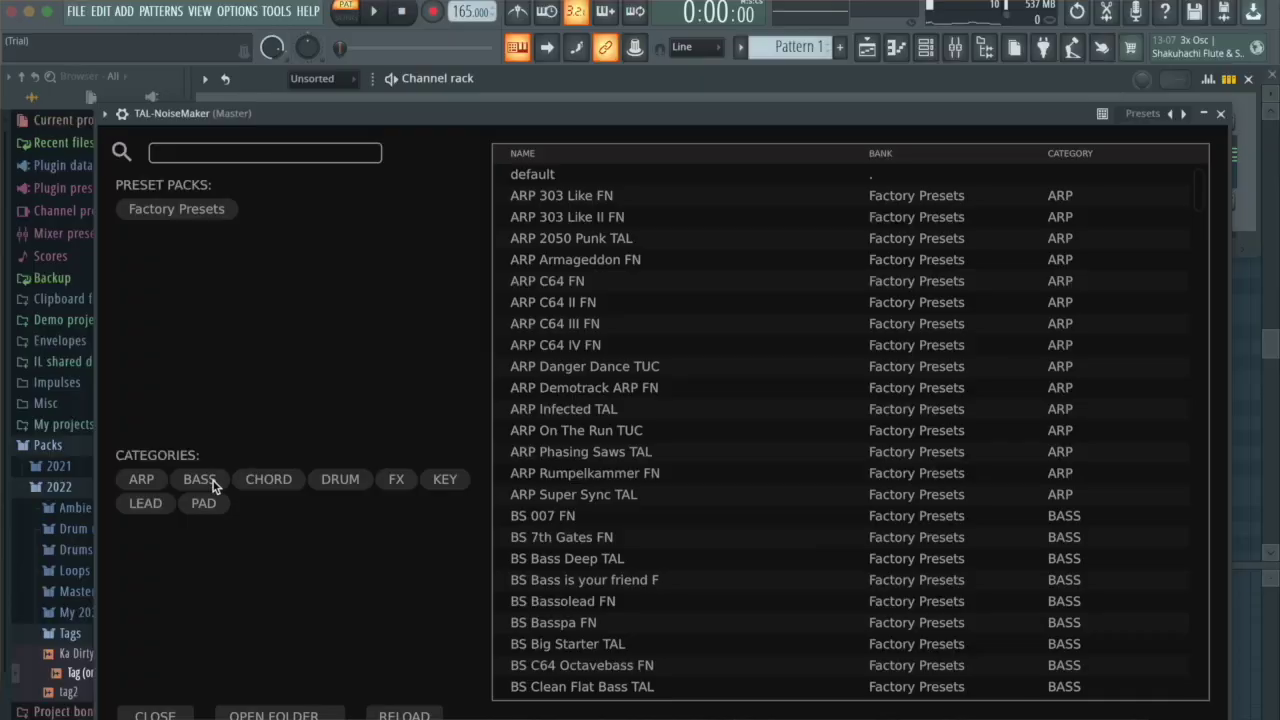
Step: Filter the TAL-NoiseMaker factory presets to the BASS category
click(213, 481)
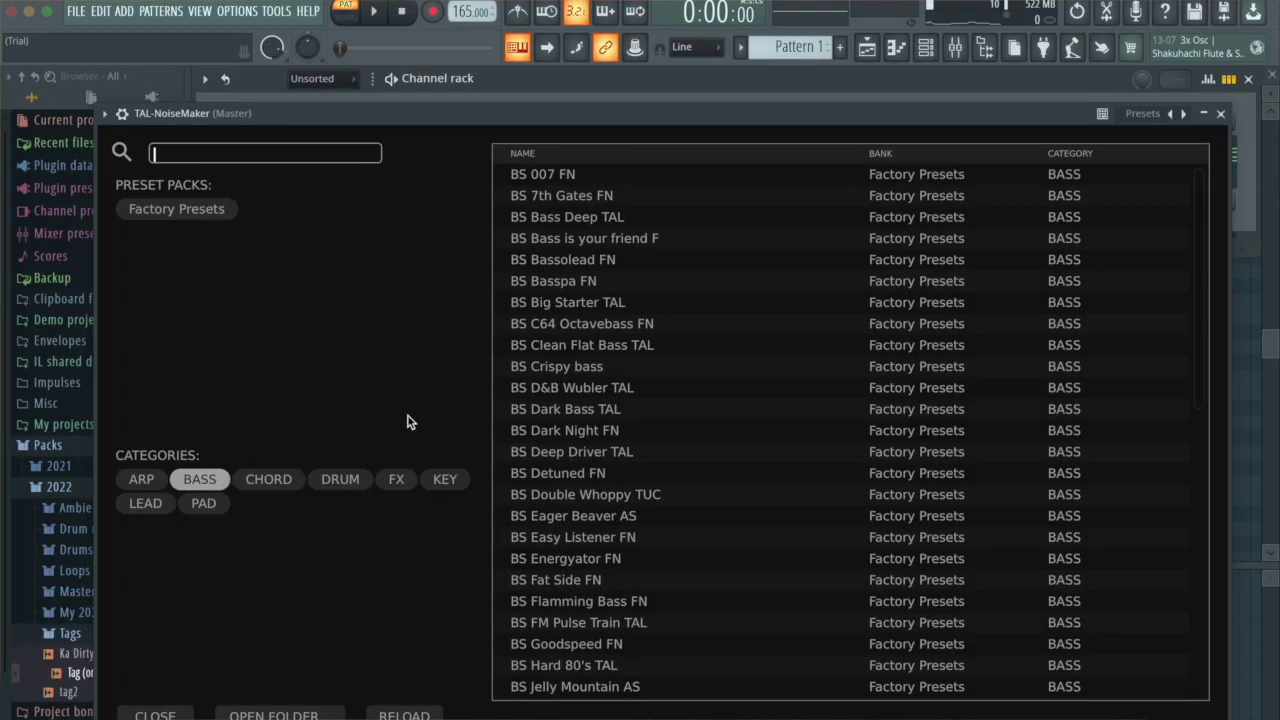
click(391, 190)
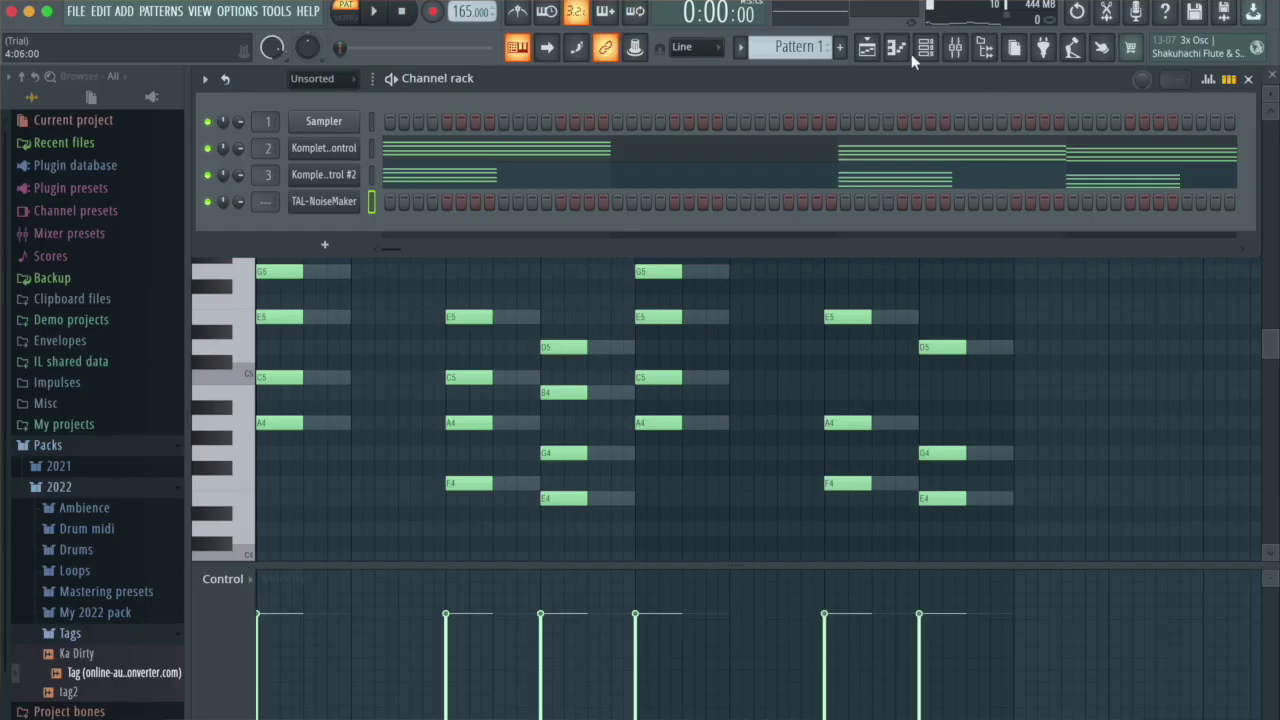
Step: Draw a TAL-NoiseMaker bassline with A4 in bar 1, F4 in bar 3 and E4 in bar 4, and duplicate it into bars 5 to 8
click(911, 54)
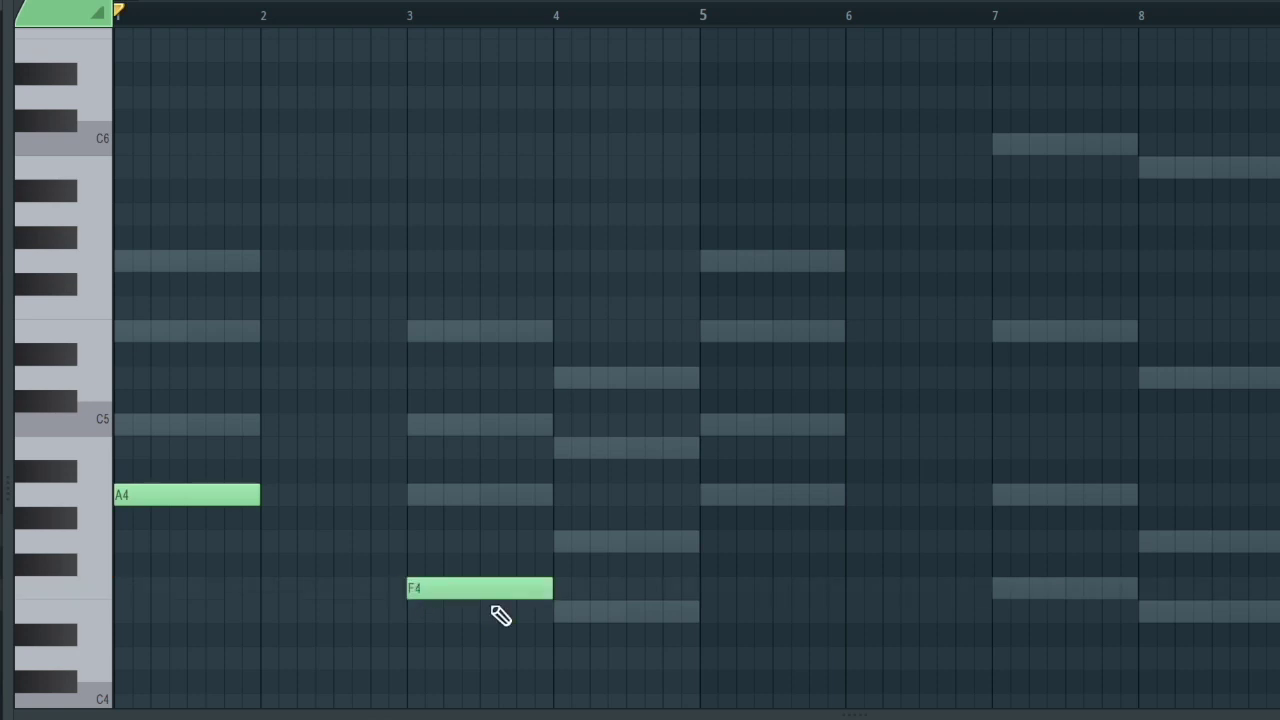
click(558, 614)
key(ctrl+b)
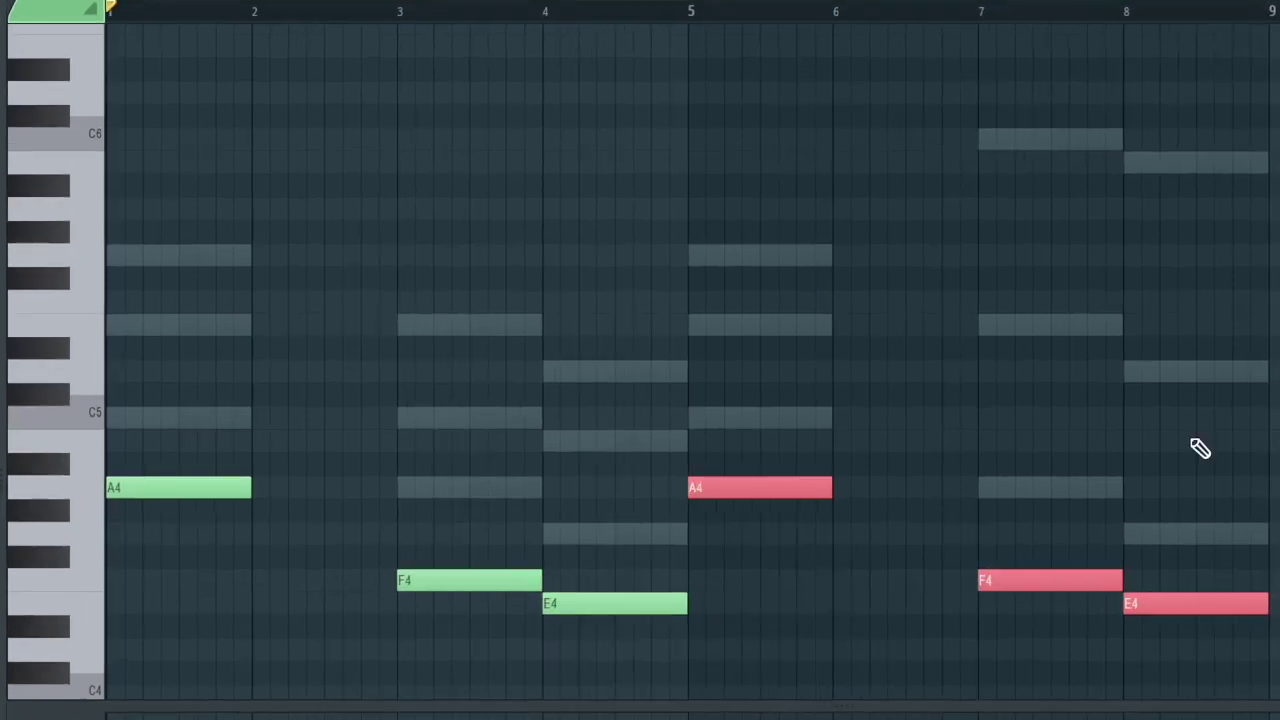
key(ctrl+d)
key(space)
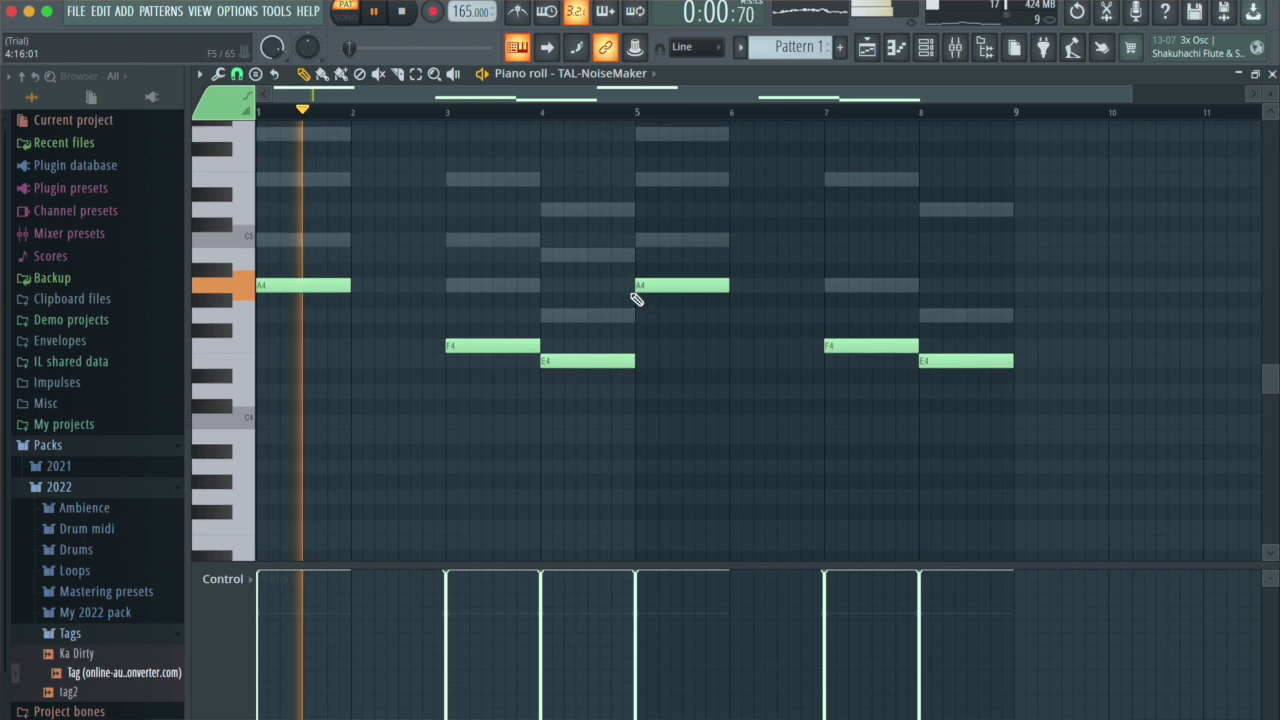
scroll(636, 299, up, 3)
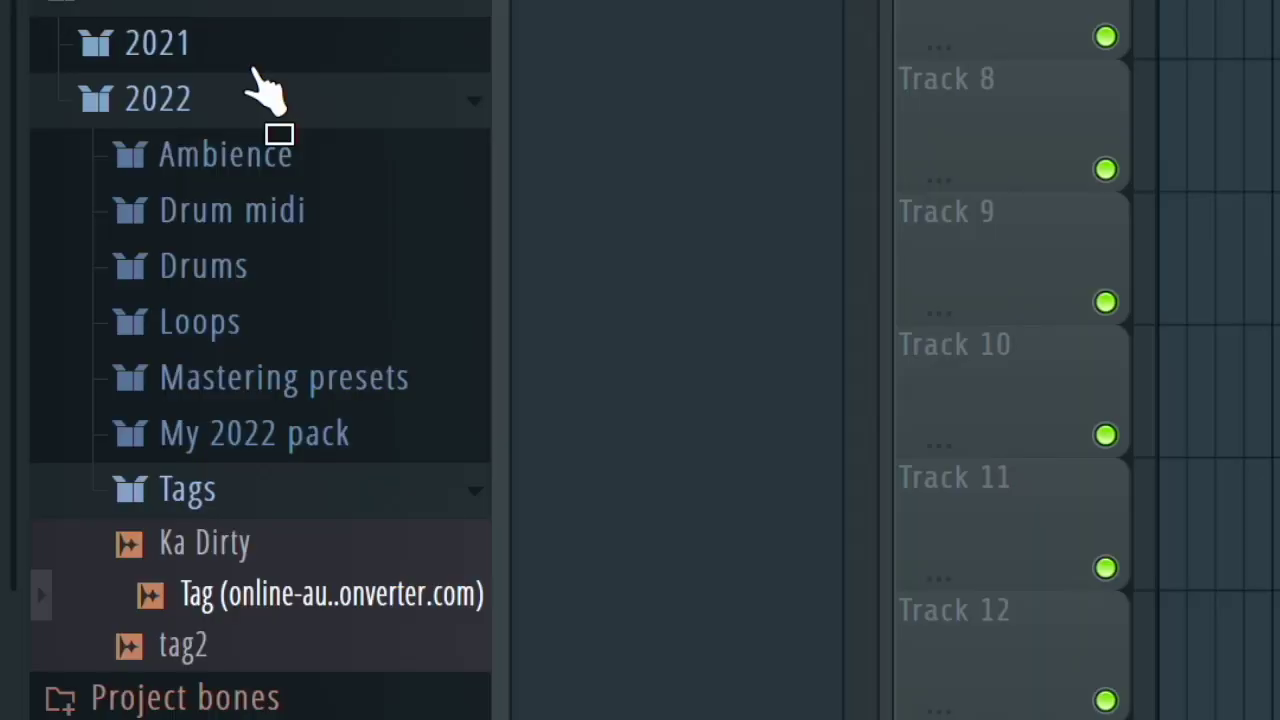
Step: Place the OSS_SOJD_142_VOCAL_LOOP_HAUNTED_Am-44k sample from the Vocal Chops pack folder on Track 2 at bar 1 of the playlist
click(250, 45)
click(241, 64)
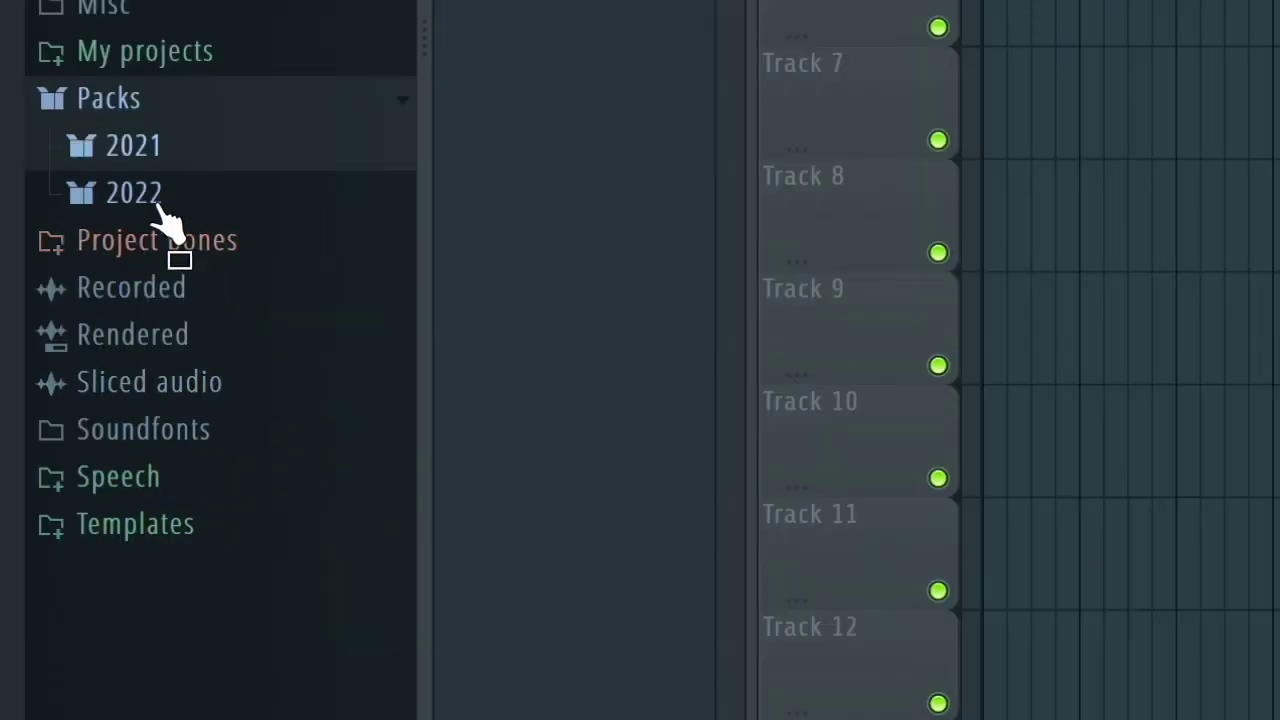
click(185, 110)
click(210, 318)
click(334, 658)
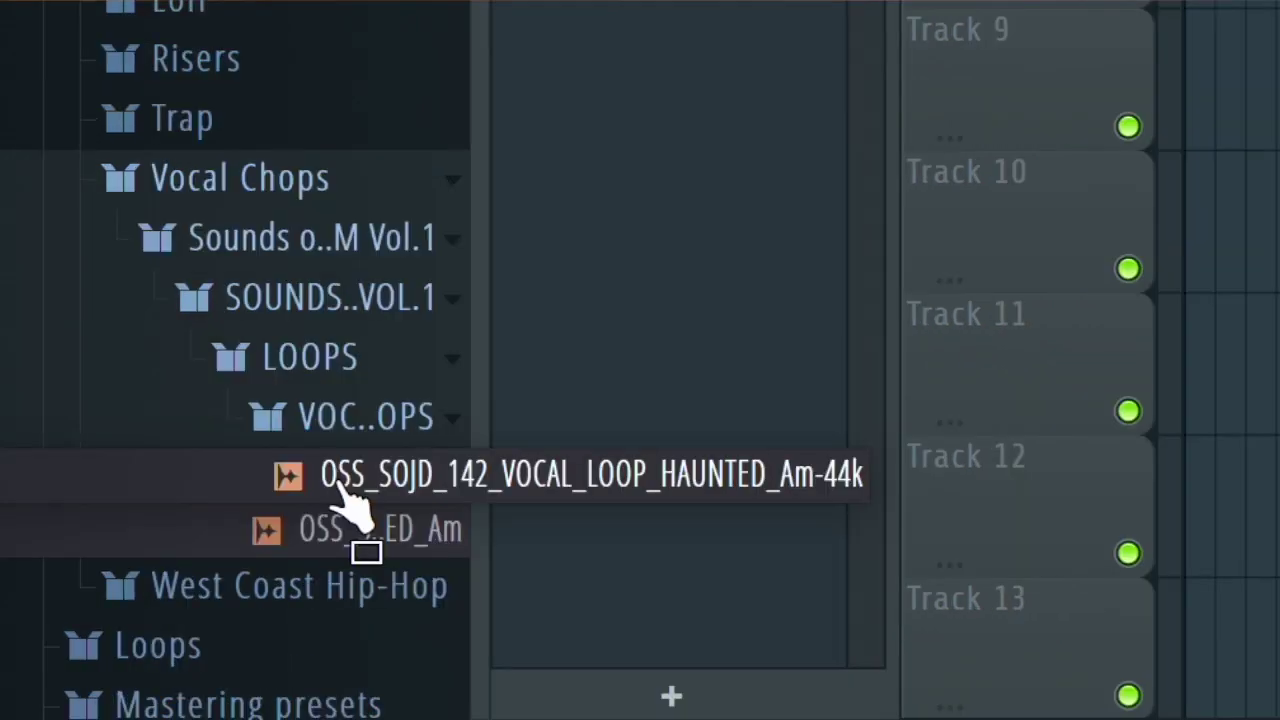
drag(590, 475, 372, 288)
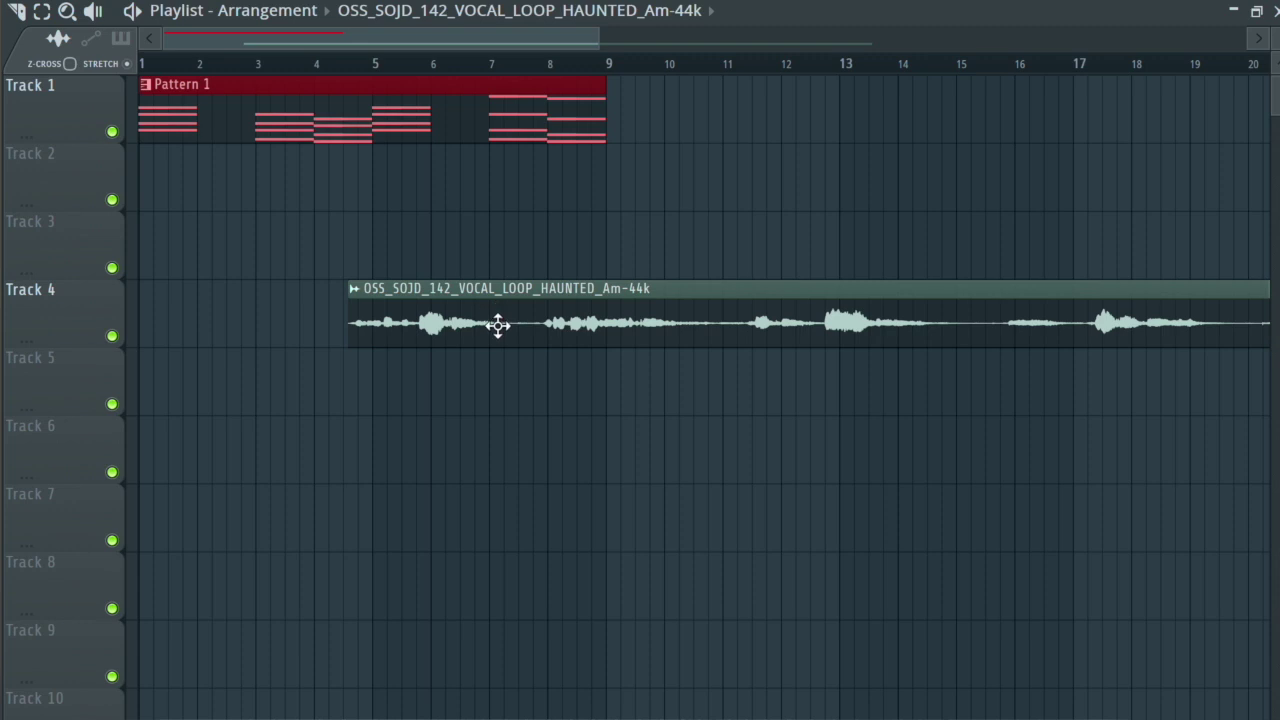
drag(498, 325, 293, 189)
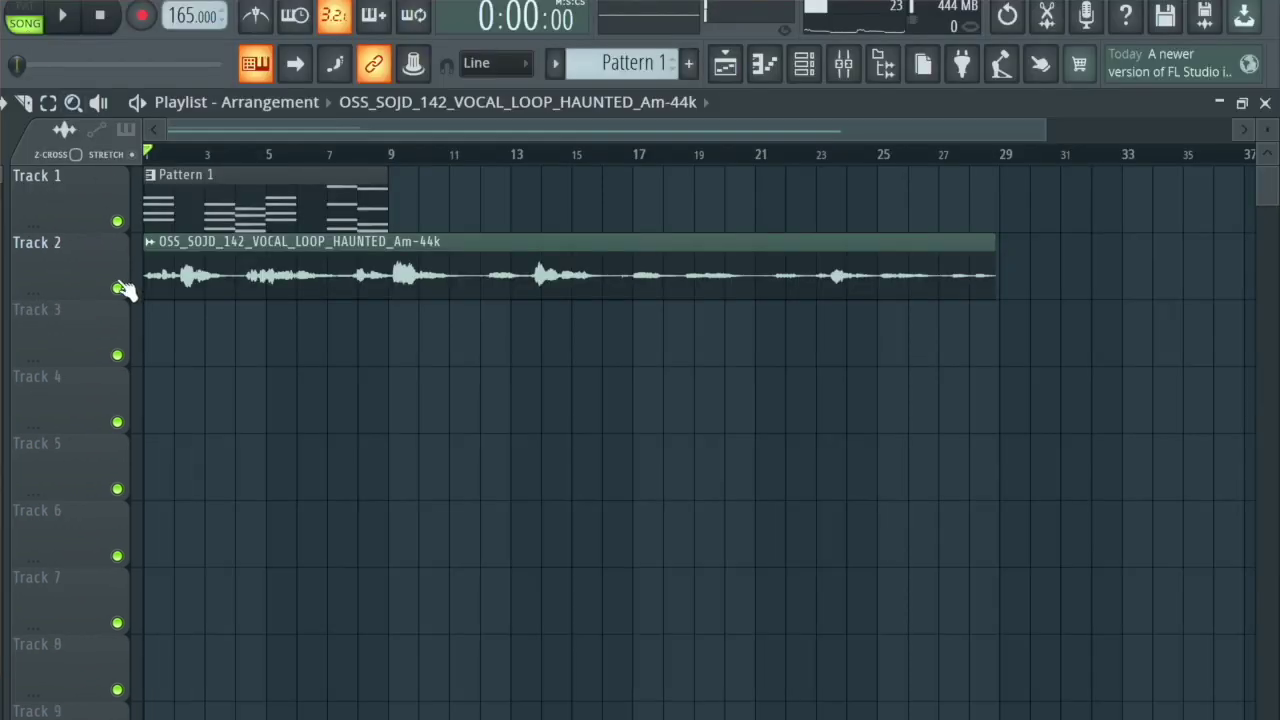
Step: Solo Track 2 and listen to the vocal loop on its own
right_click(118, 288)
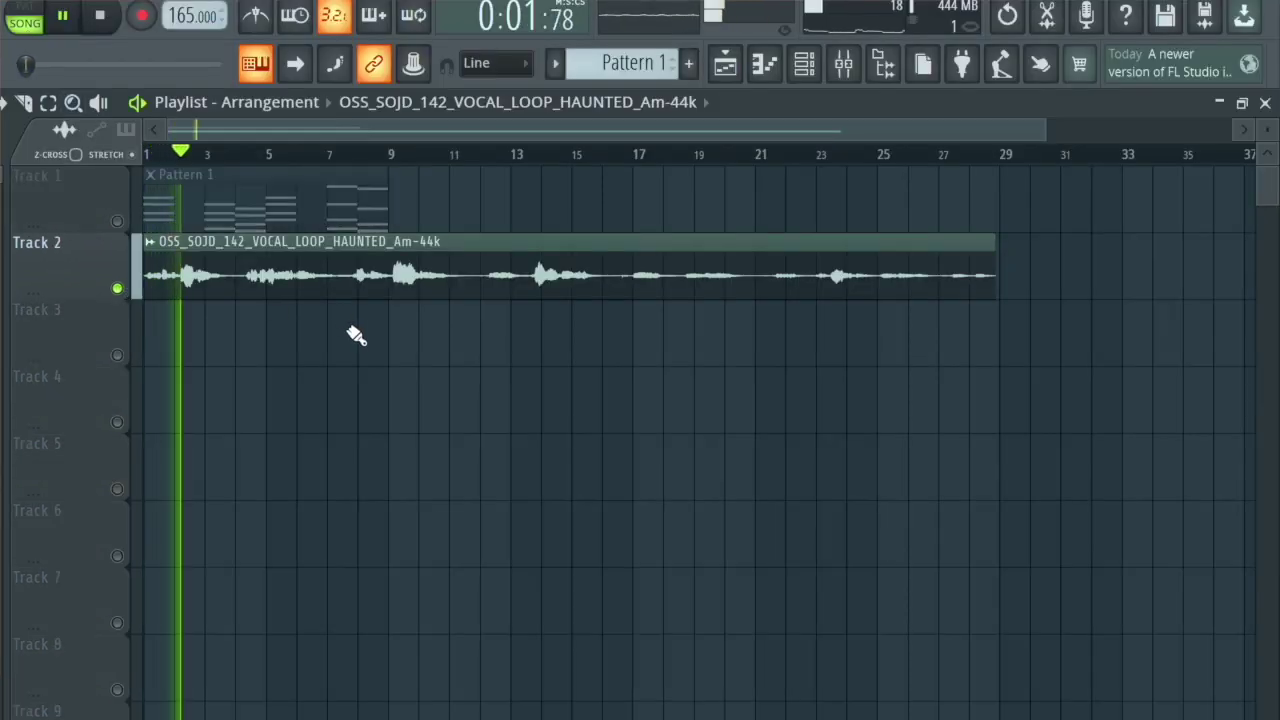
scroll(578, 373, up, 1)
scroll(578, 373, up, 2)
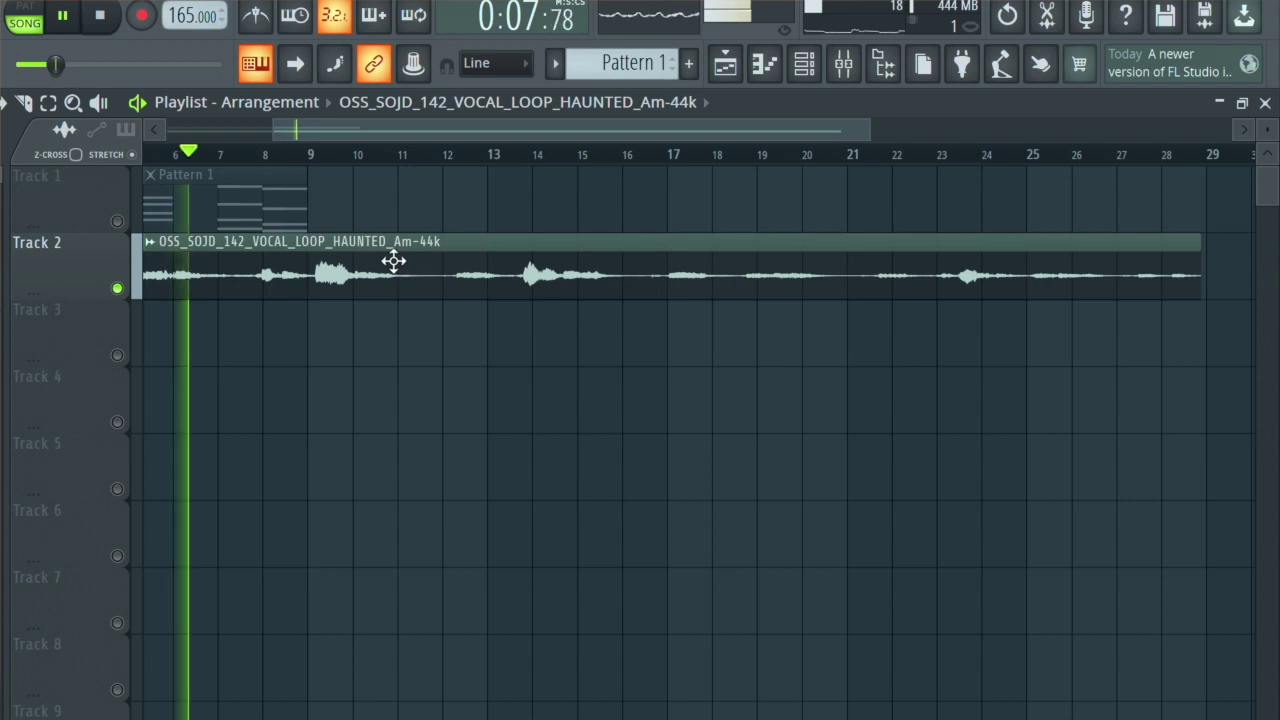
Step: Adjust the vocal loop clip's time-stretch length so it spans bars 1 to 24, with the stretching mode set to e3 generic
double_click(489, 289)
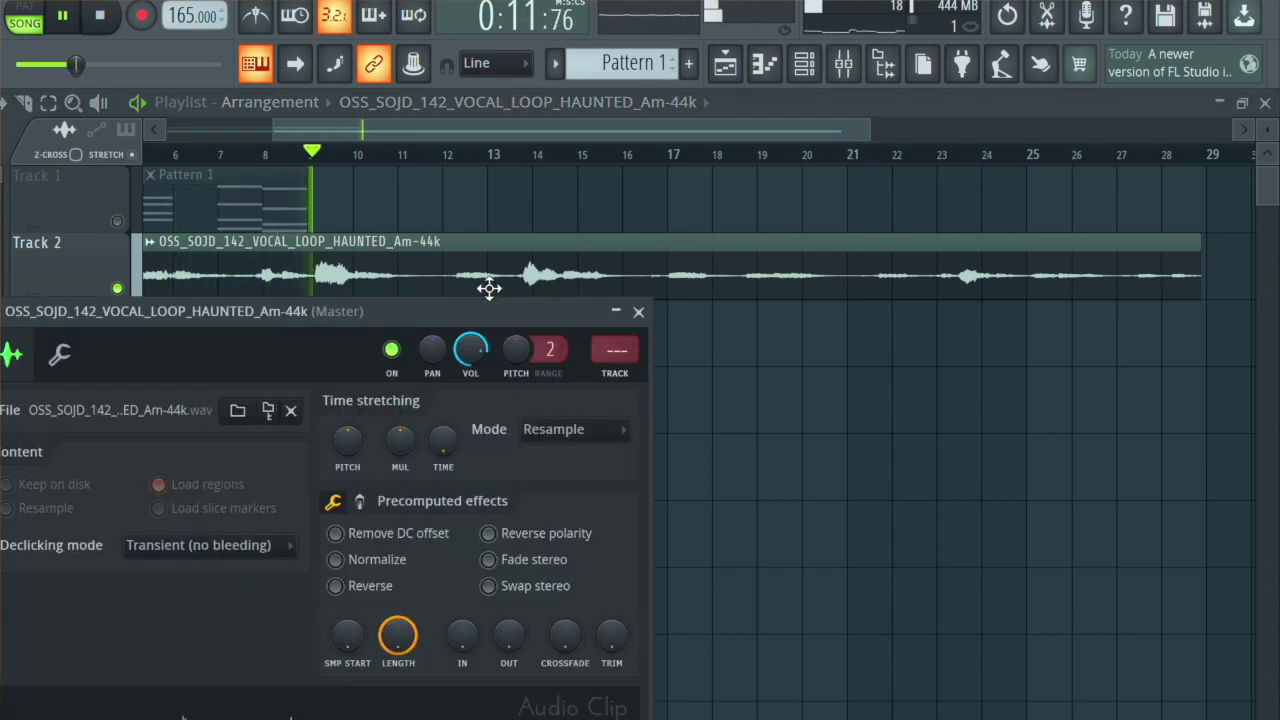
drag(622, 241, 622, 224)
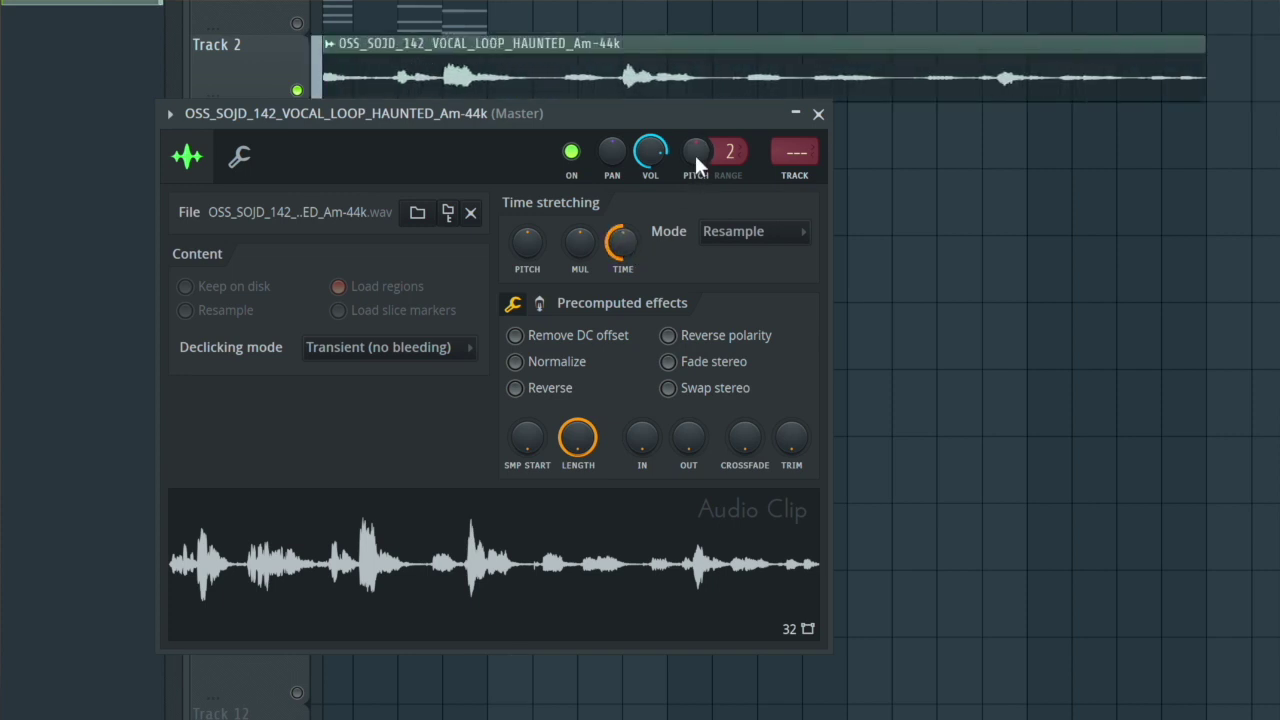
click(475, 12)
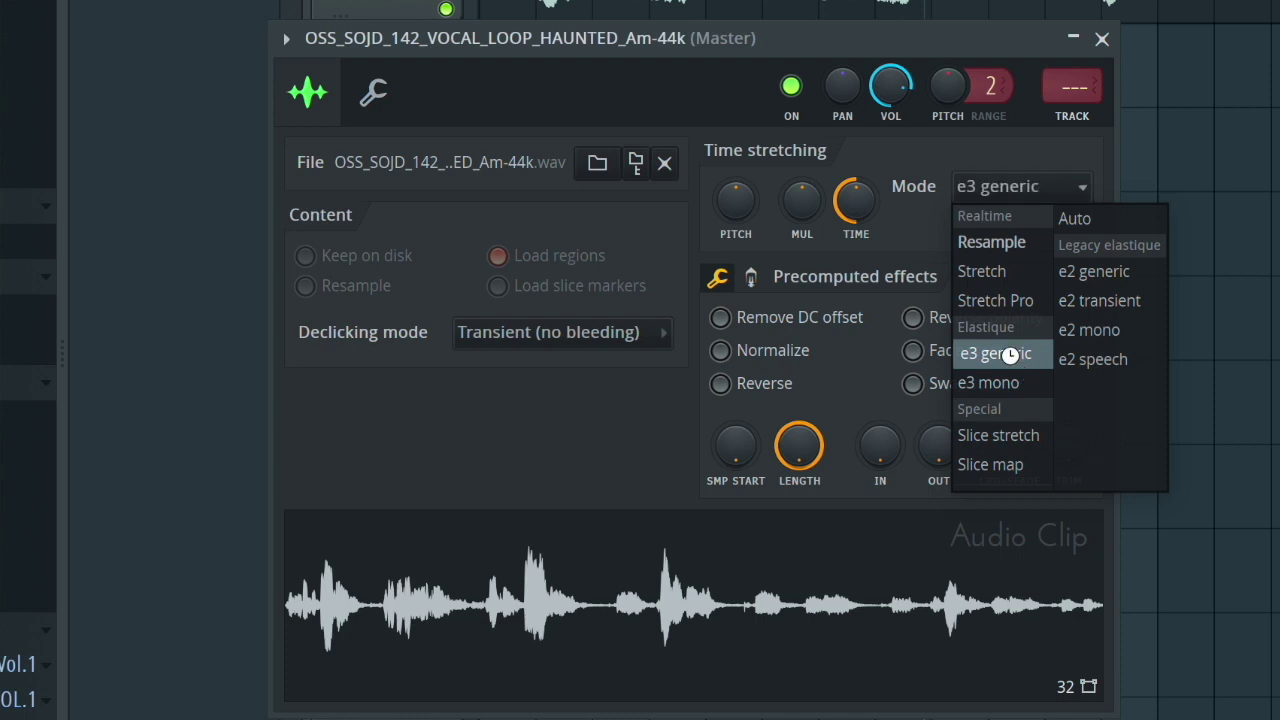
click(1087, 191)
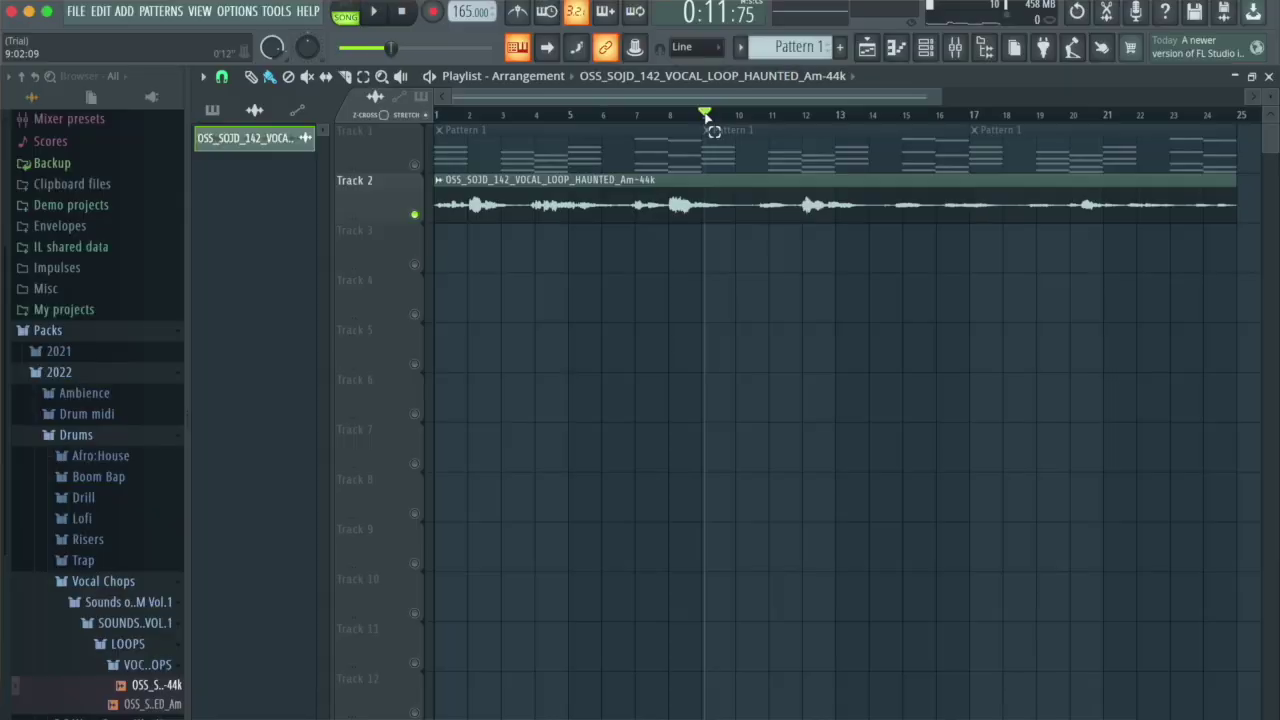
Step: Select bars 9 to 24 of the playlist, unmute Track 1 and play the chords together with the vocal loop
drag(706, 114, 885, 127)
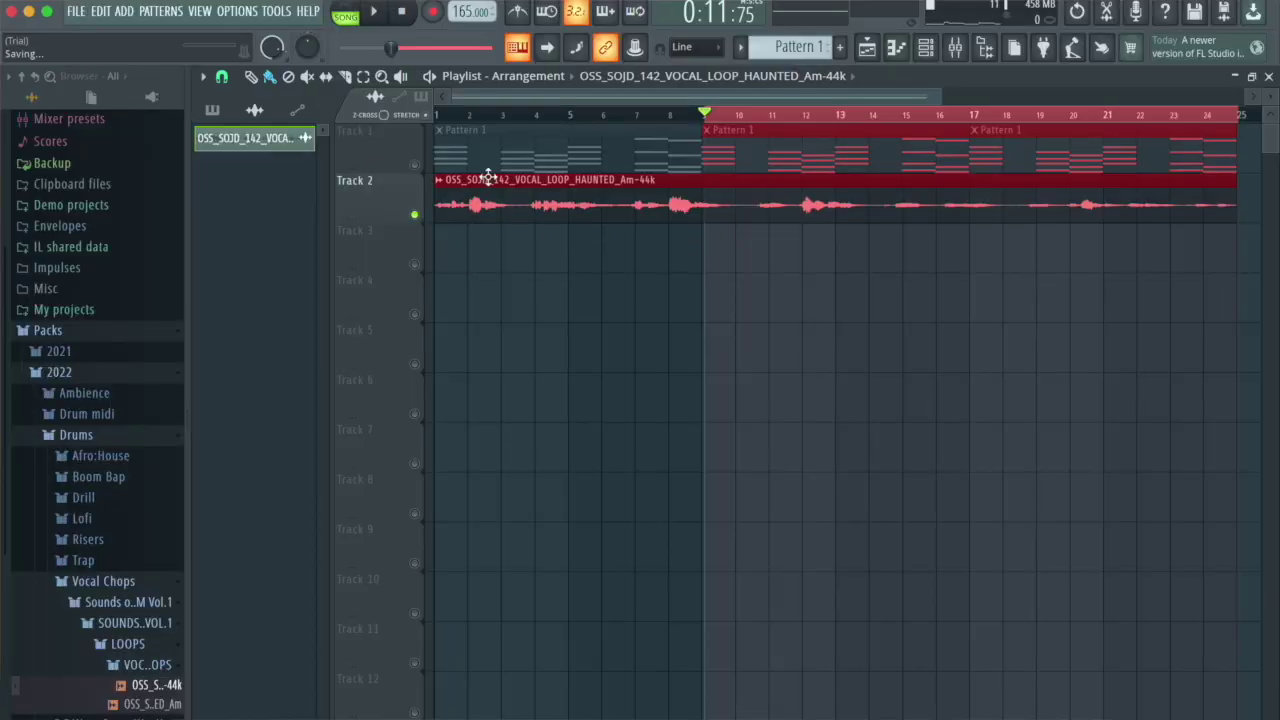
click(415, 165)
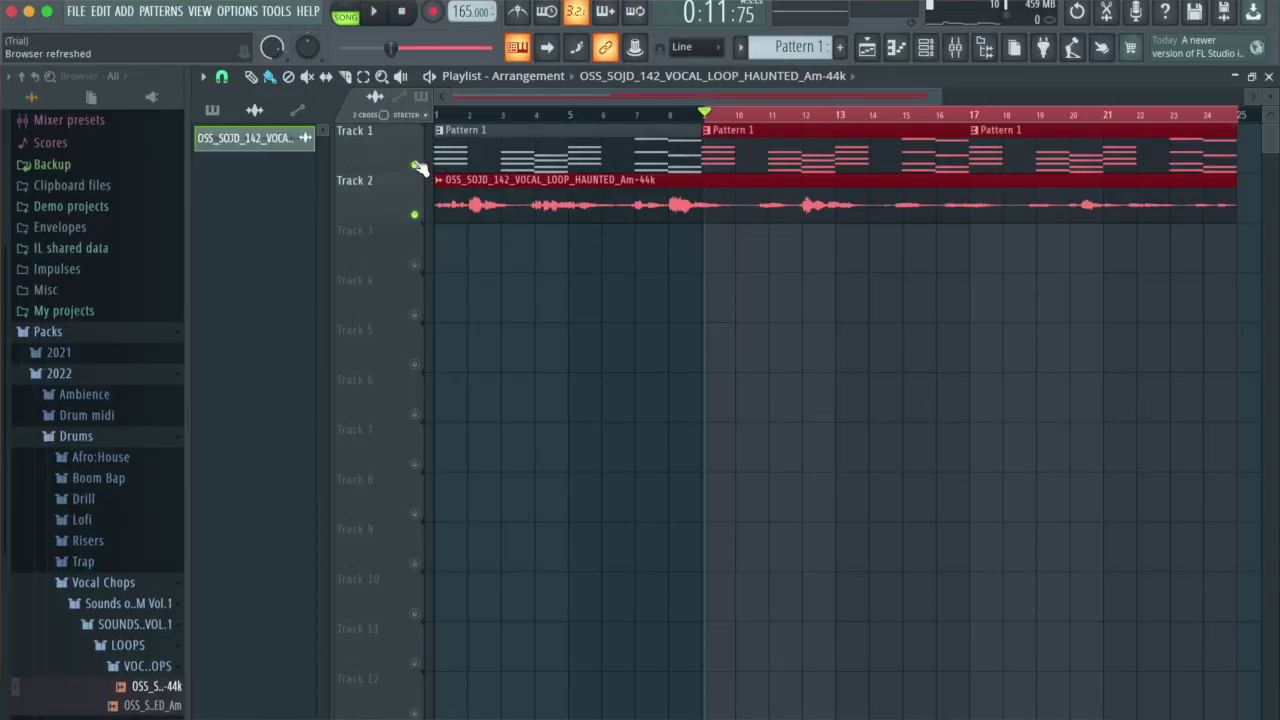
key(space)
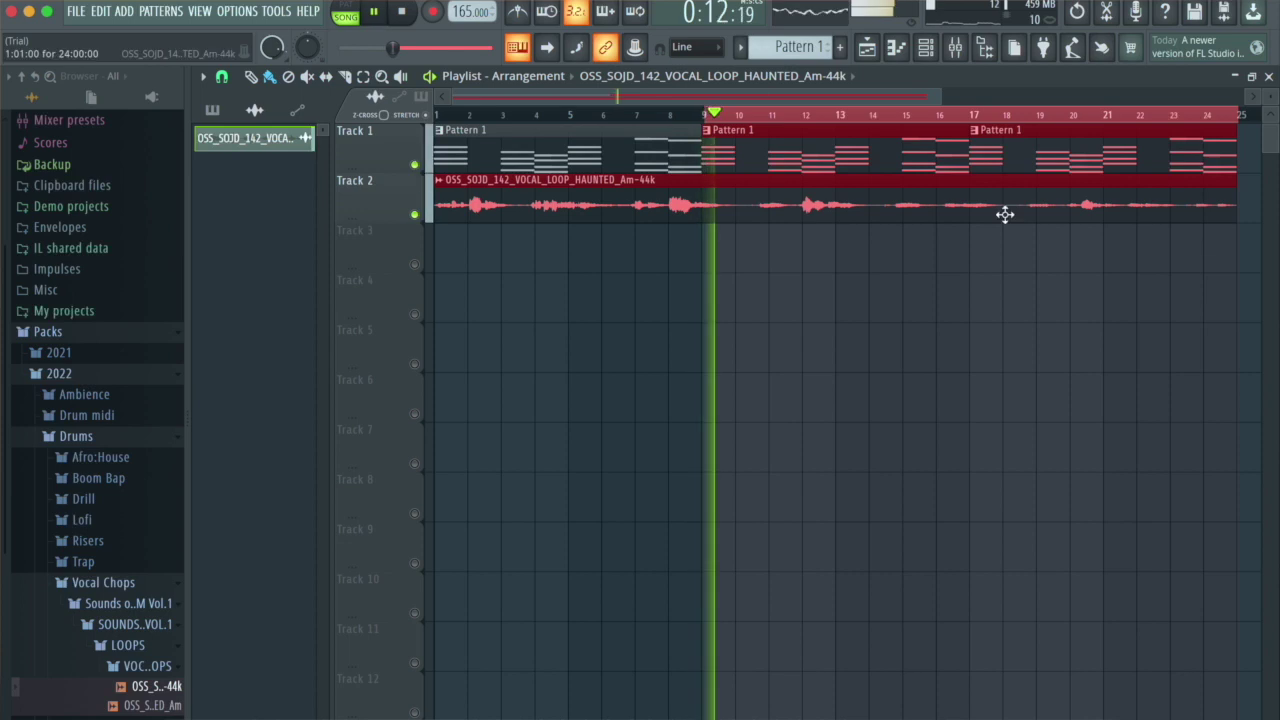
Step: Show the channel rack with its channel filter set to All
click(926, 47)
click(318, 79)
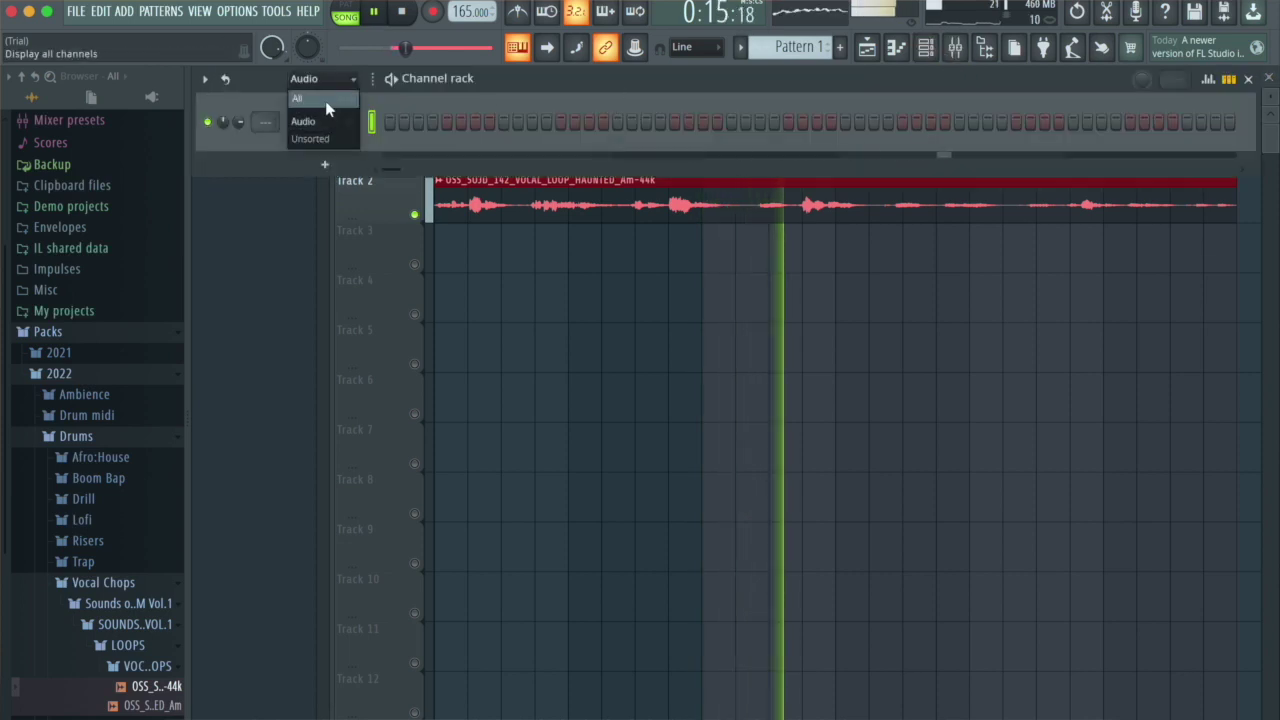
click(310, 94)
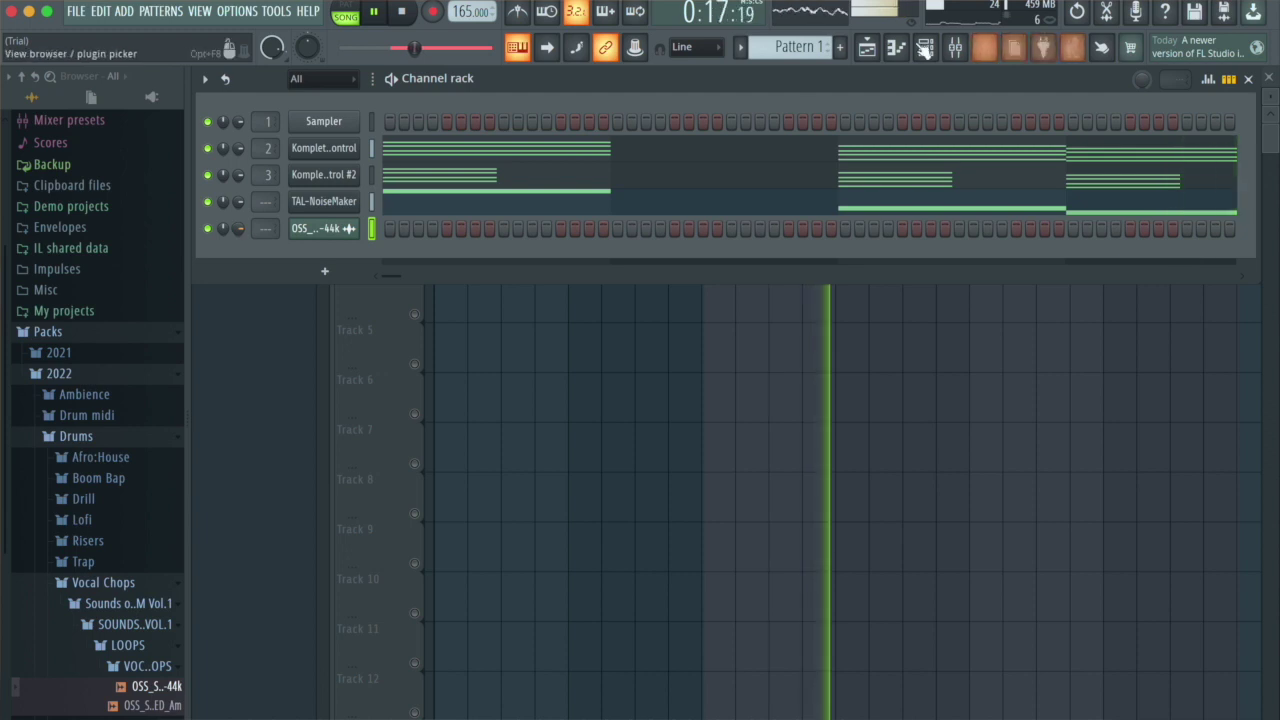
click(867, 47)
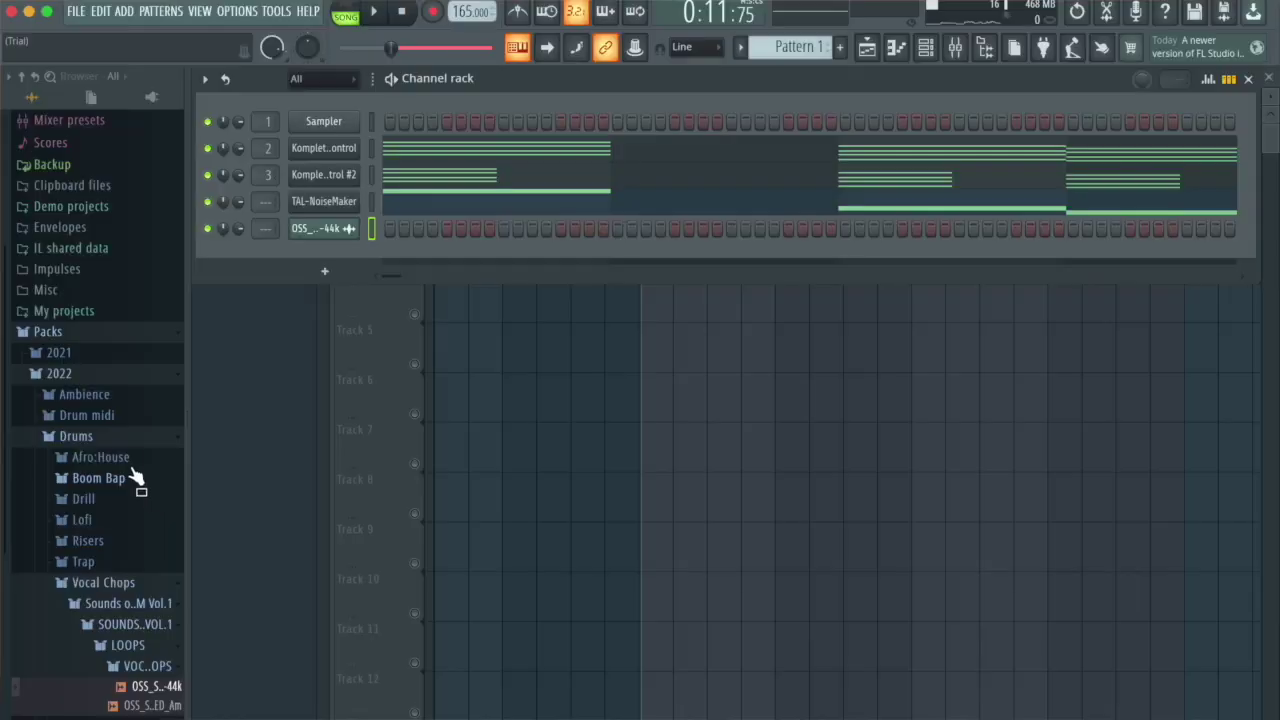
Step: Add the OMGRONNY rolling stone 808 in D from My 2022 pack's 808s folder as a channel and open its piano roll
scroll(90, 540, down, 2)
scroll(90, 540, down, 4)
click(100, 593)
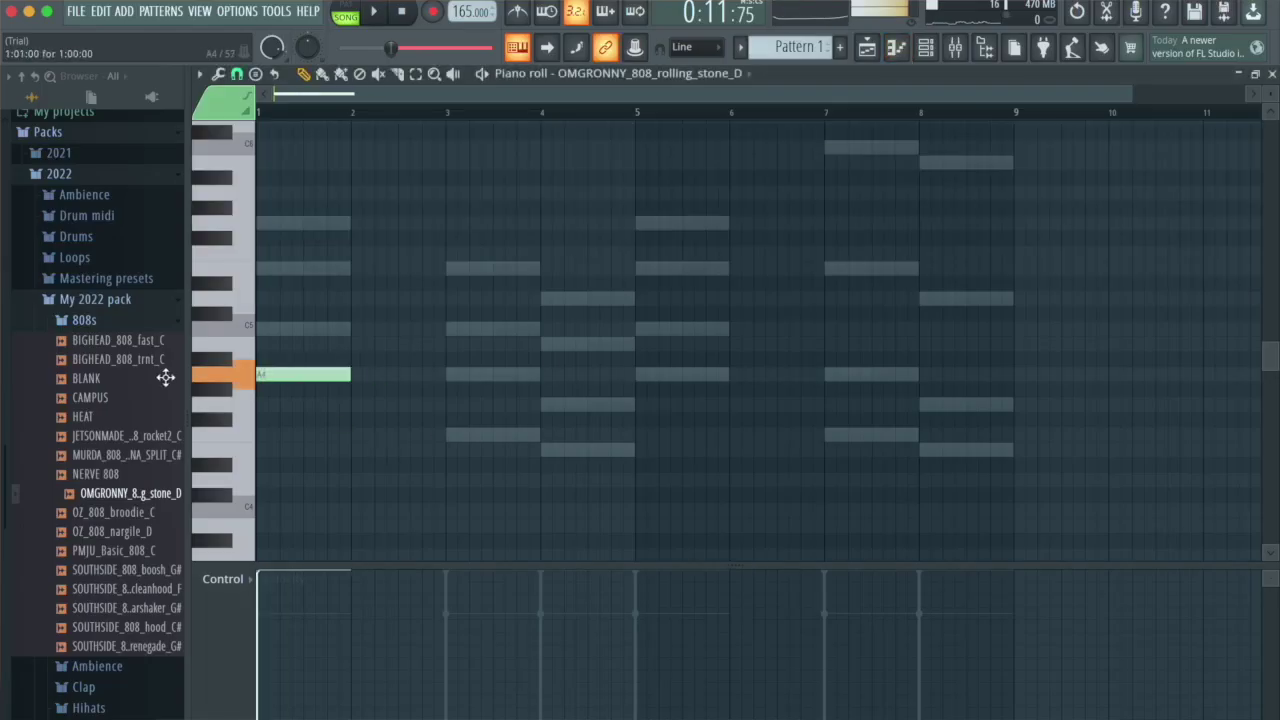
Step: Draw a rhythmic 808 line of A4, F4 and E4 notes over bars 1 to 4, make it legato and duplicate it into bars 5 to 8
drag(343, 375, 282, 375)
click(327, 375)
click(372, 375)
click(412, 375)
ctrl+scroll(440, 400, up, 3)
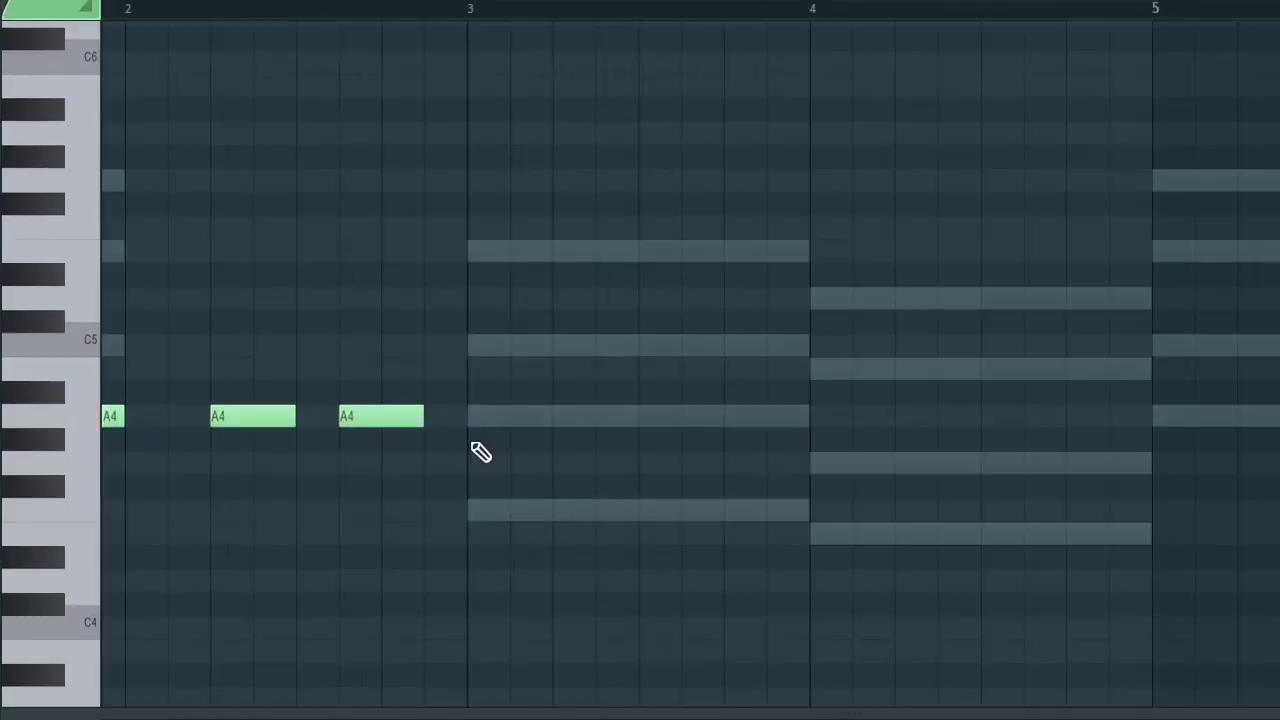
click(450, 435)
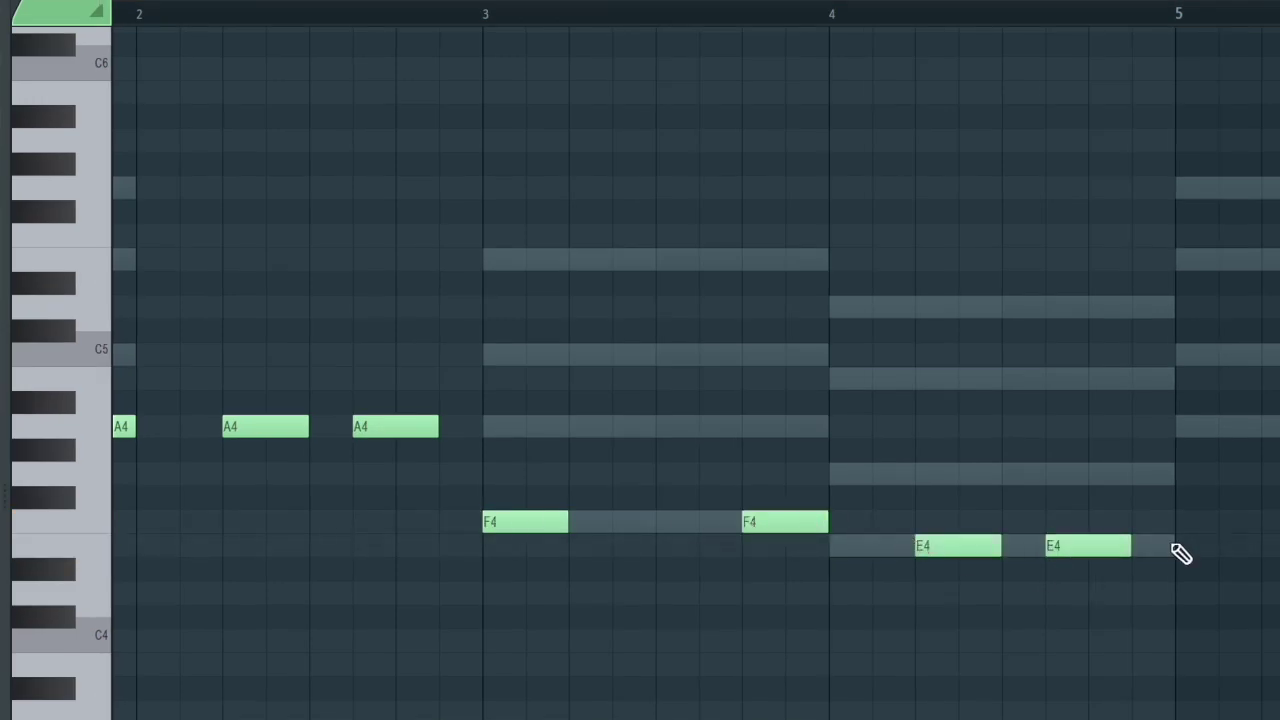
key(ctrl+l)
scroll(1192, 604, right, 3)
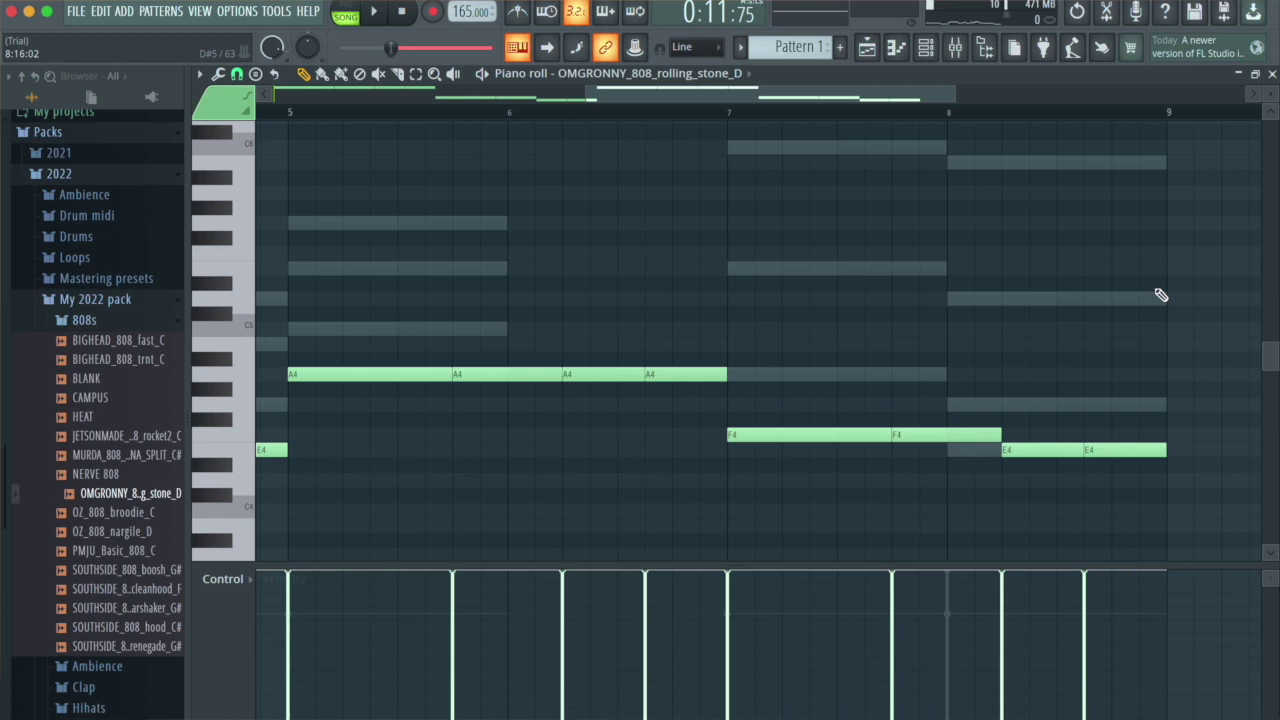
Step: Transpose all the 808 notes up one octave to A5, F5 and E5, and return to the channel rack
scroll(1160, 295, down, 4)
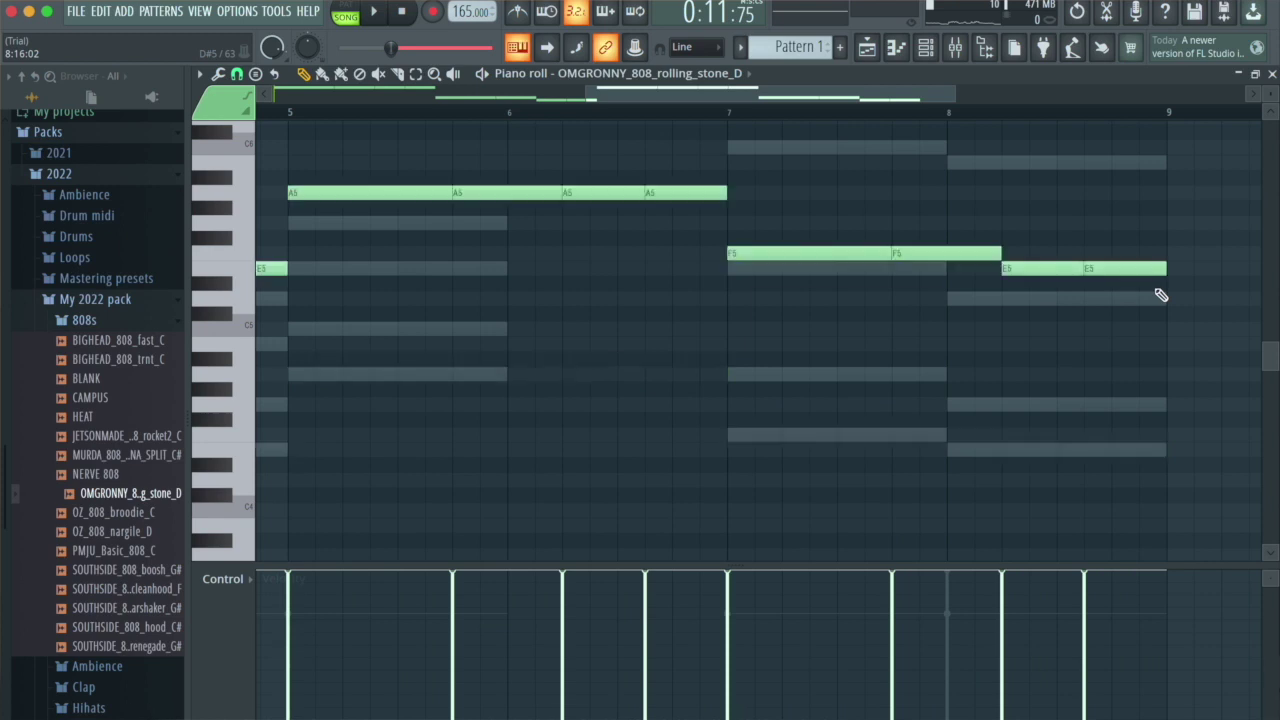
scroll(1160, 295, left, 3)
key(F6)
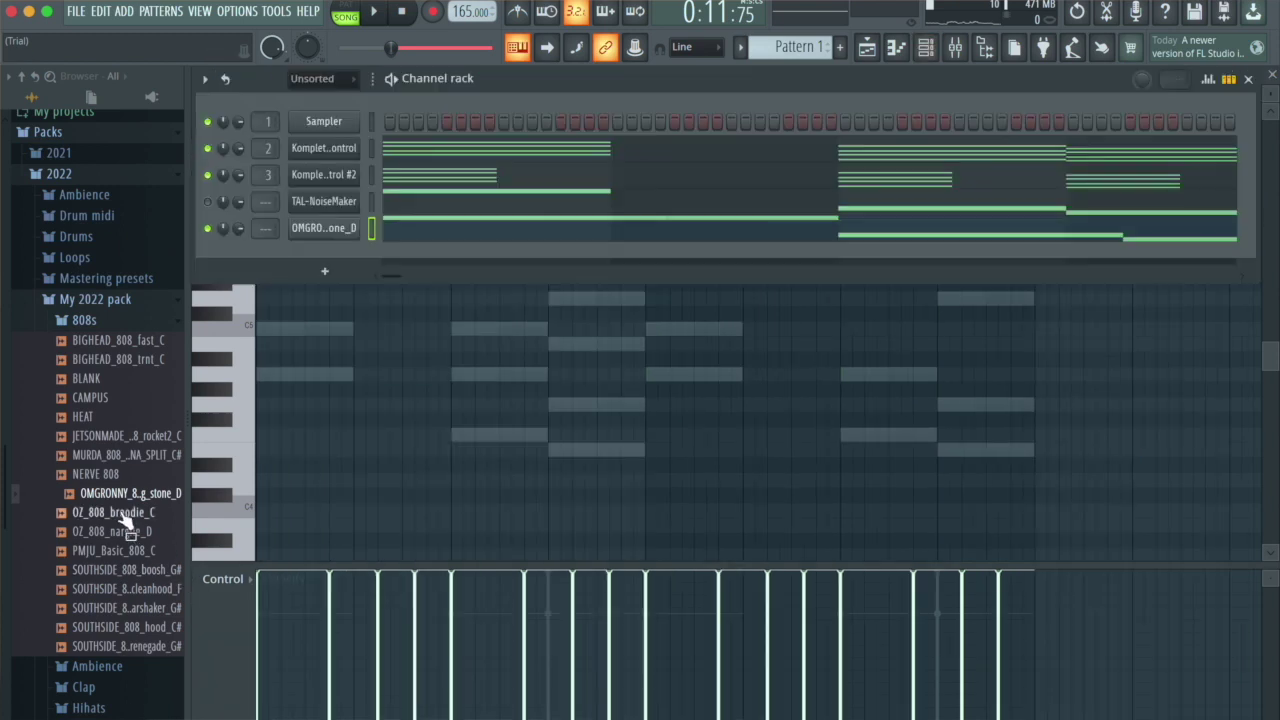
Step: Add the SOUTHS..weeet sample with its hits and the OZ_hihat_closed_villa_nellcote sample, filling the hi-hat on every second step
click(100, 215)
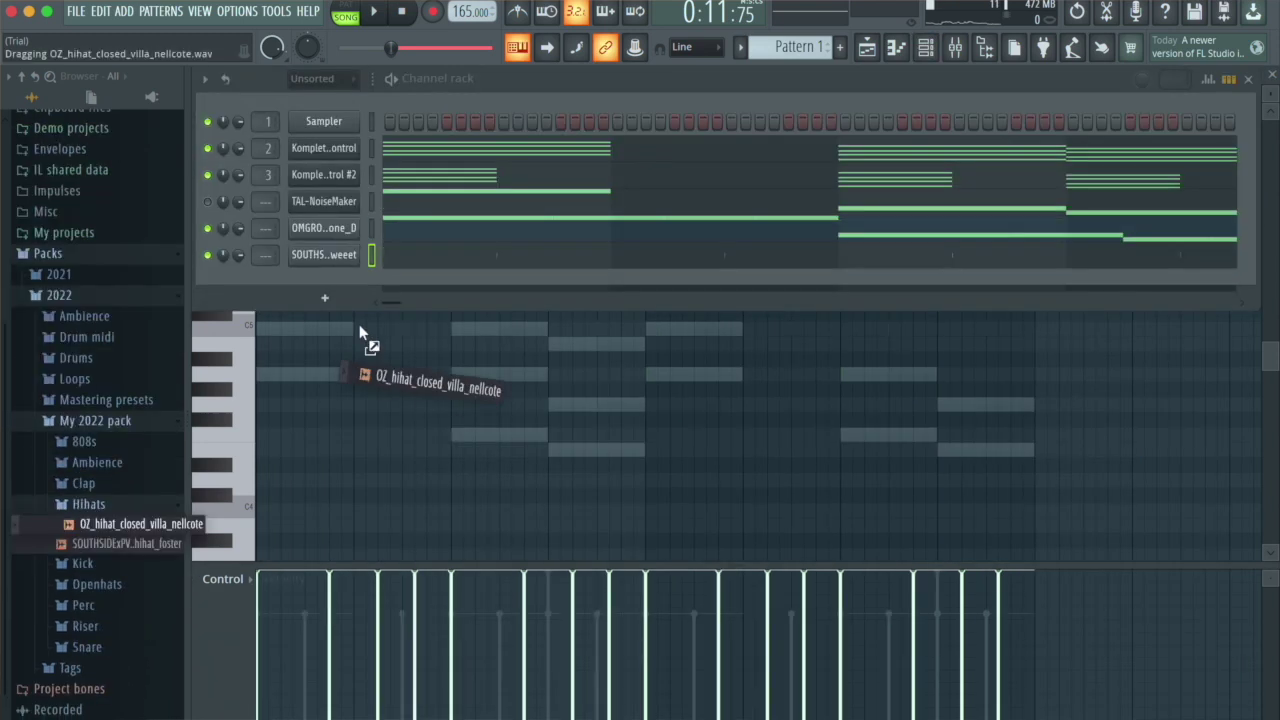
drag(359, 324, 330, 300)
right_click(371, 272)
Step: Add the SOUTHSIDE swoll sample from the Openhats folder as a channel, with a hit on step 5 of every second bar
drag(130, 604, 397, 328)
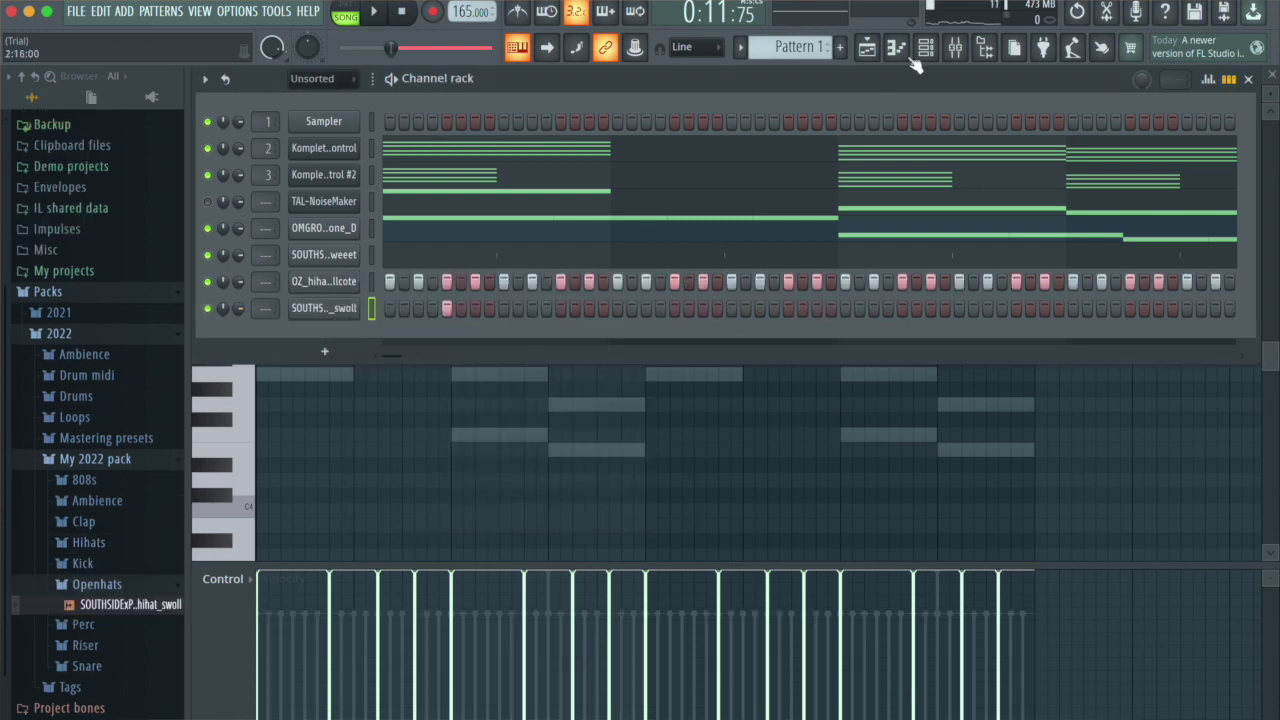
Step: Add SOUTHSIDE_kick_gritty from the Kick folder as a channel and paste the 808 notes into its piano roll
click(85, 563)
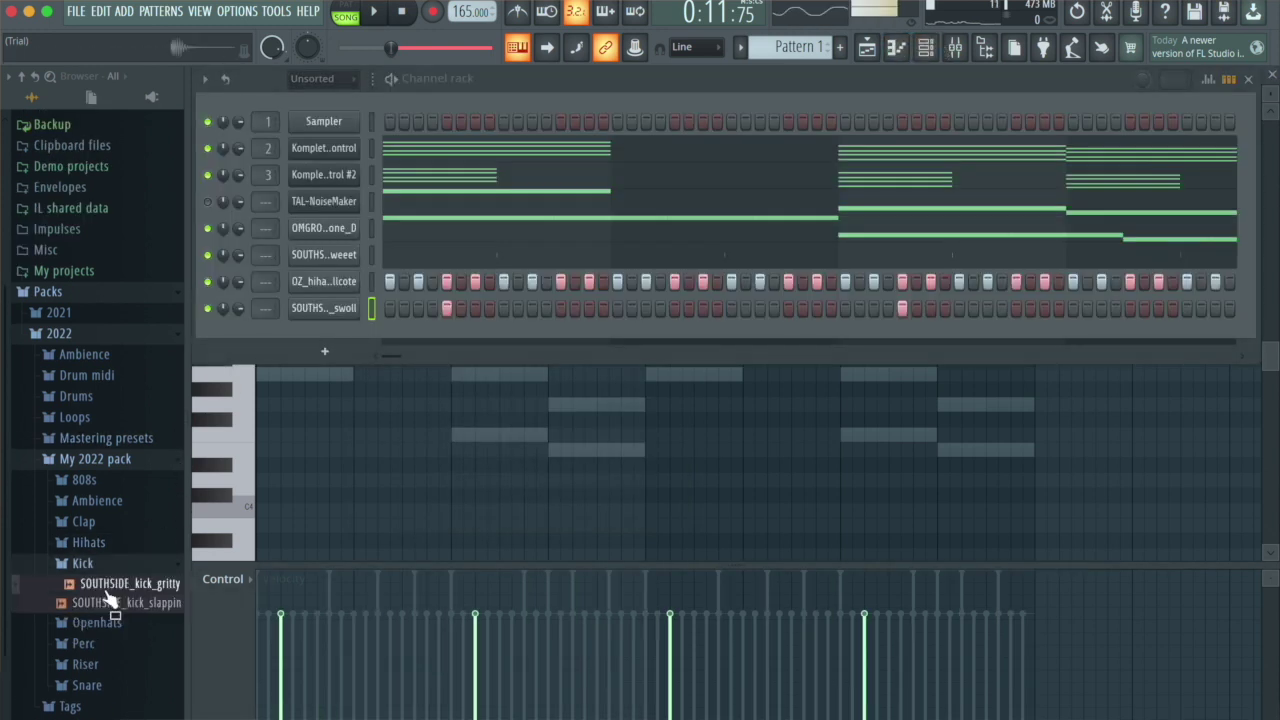
drag(351, 346, 359, 351)
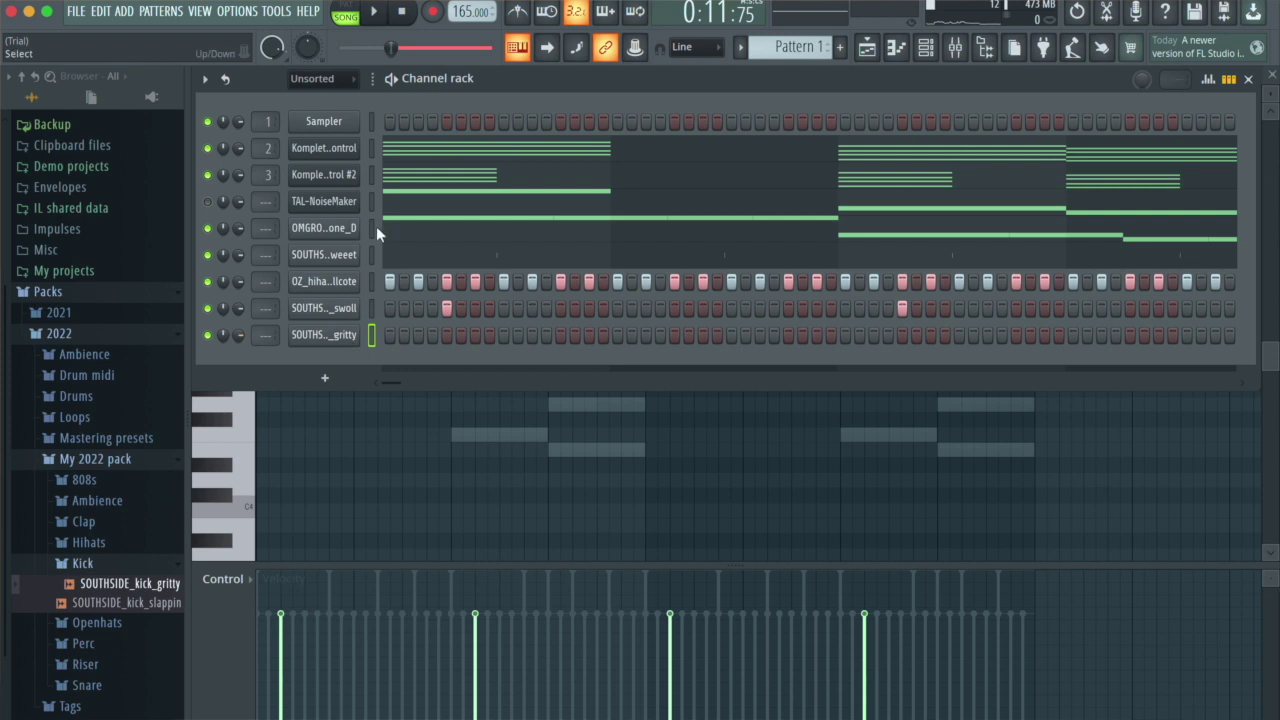
click(372, 335)
key(ctrl+v)
click(420, 344)
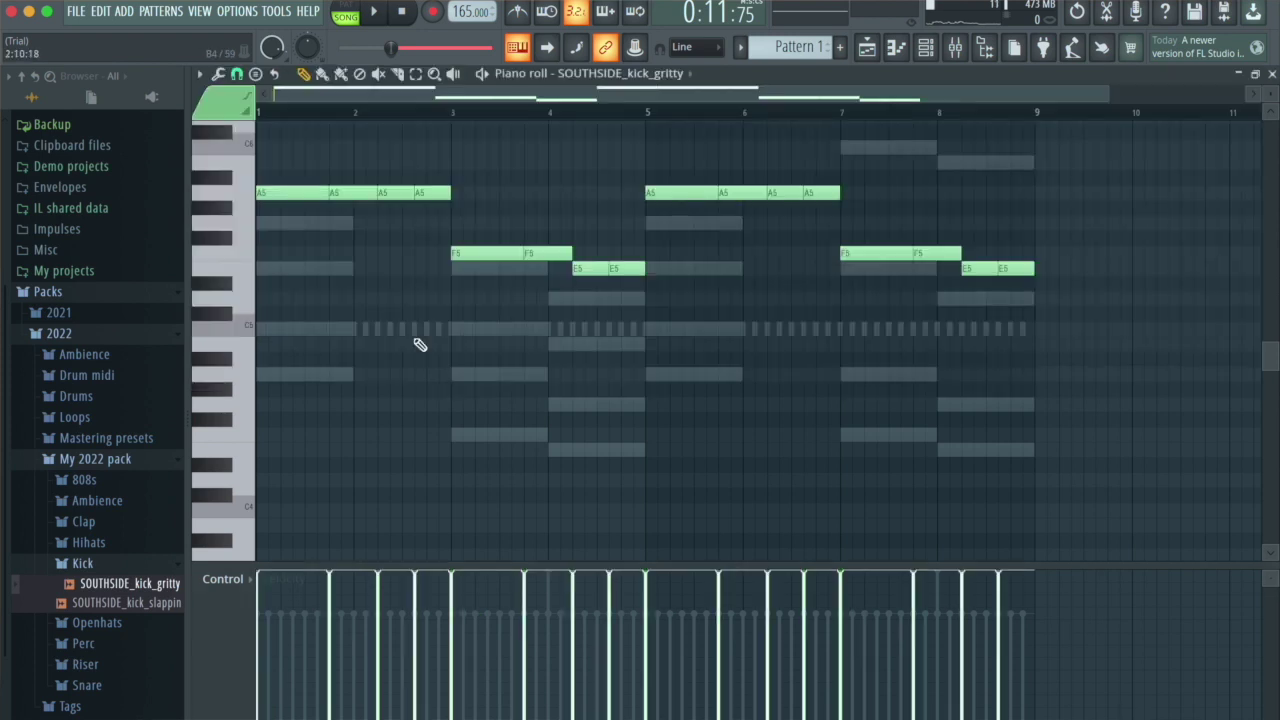
Step: Shorten the pasted kick notes to equal short hits and put them all on C5
key(alt+l)
key(Return)
key(ctrl+q)
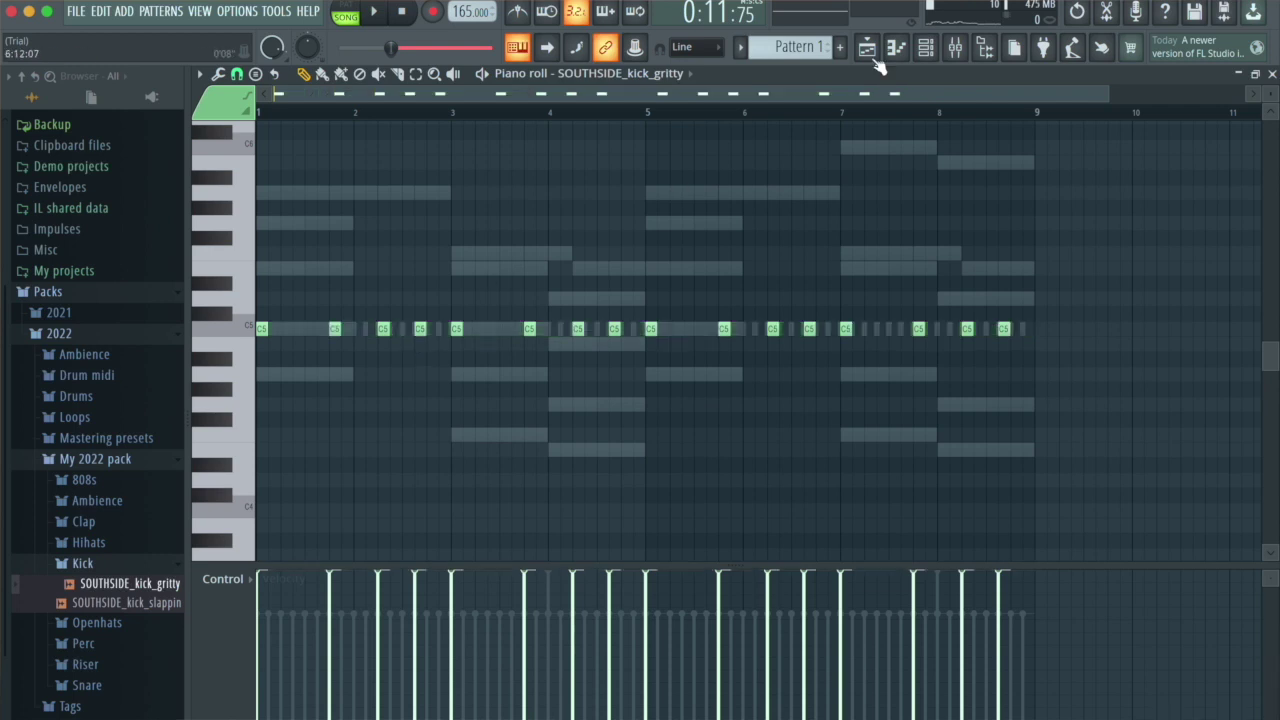